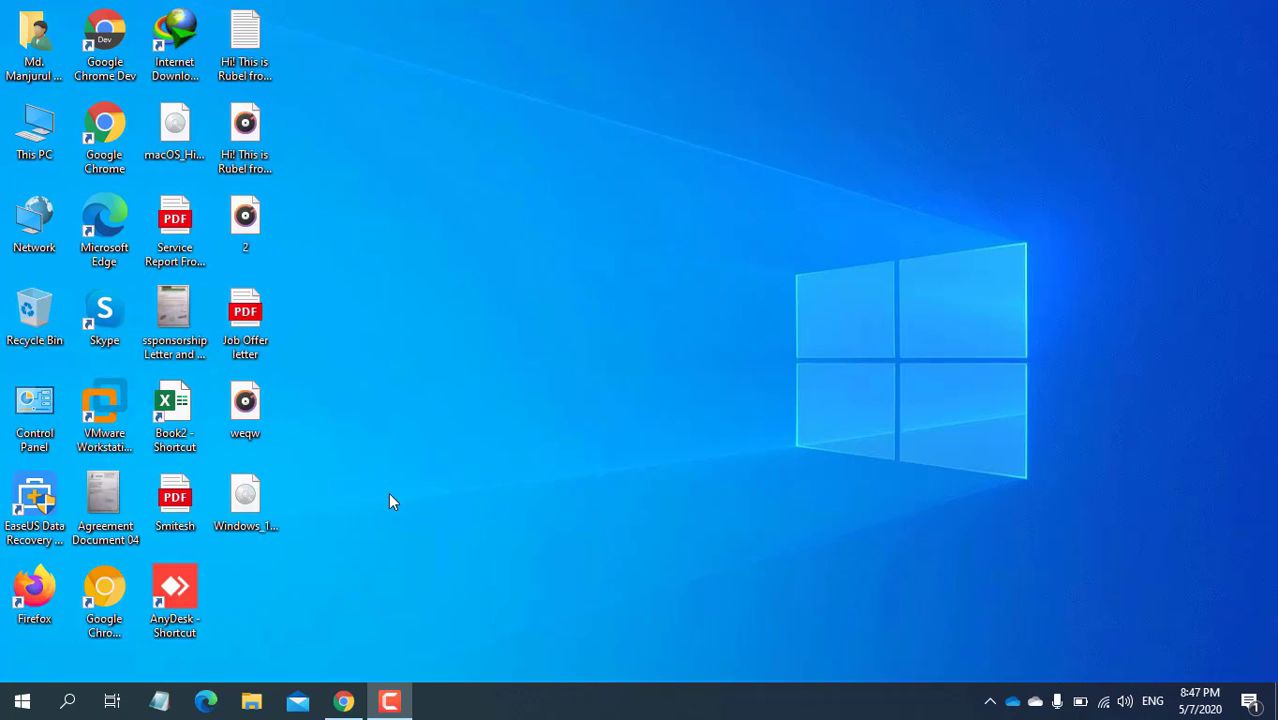
Refresh the desktop twice from its context menu, then launch Firefox from the desktop icon
right_click(483, 426)
click(528, 490)
right_click(479, 437)
mouse_move(501, 458)
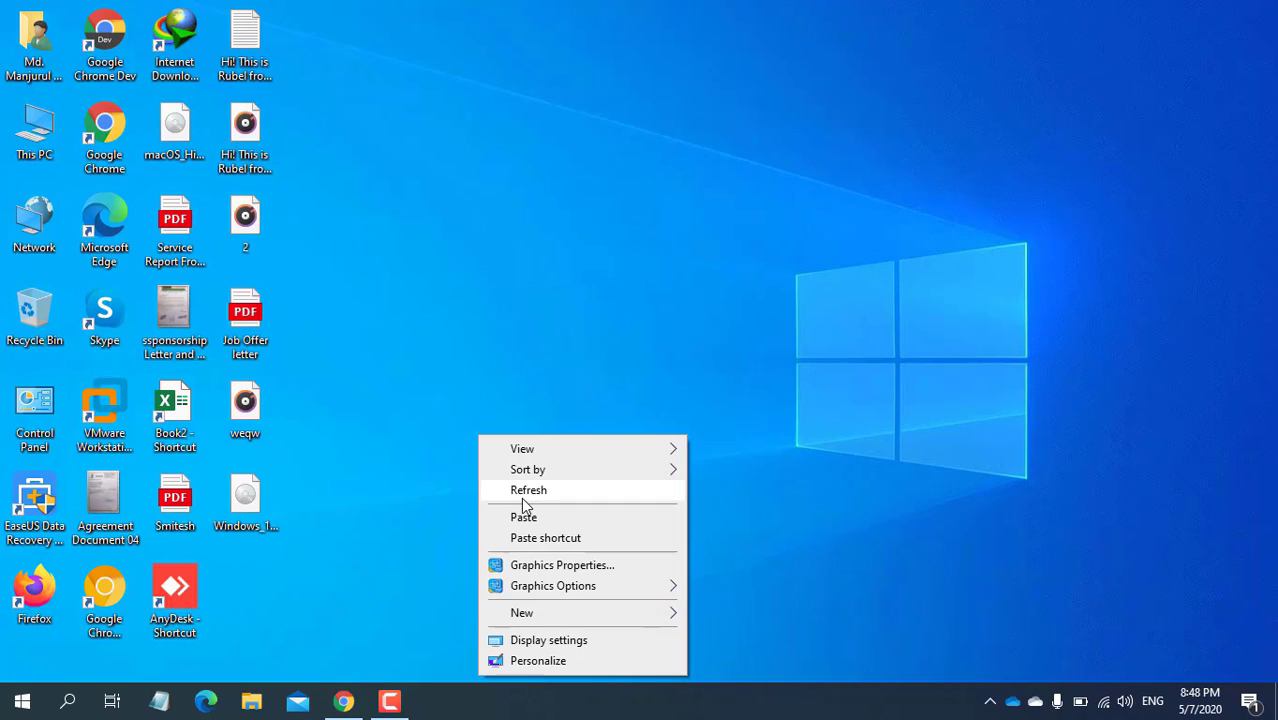
click(522, 497)
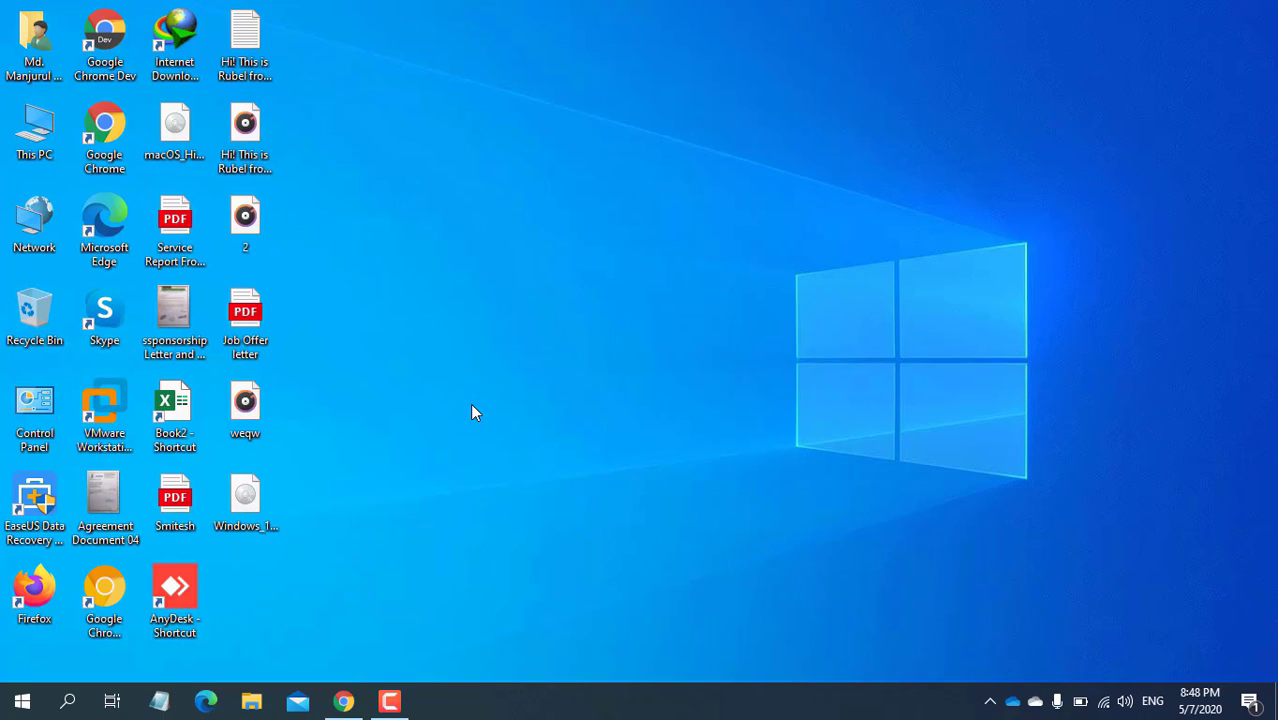
double_click(57, 598)
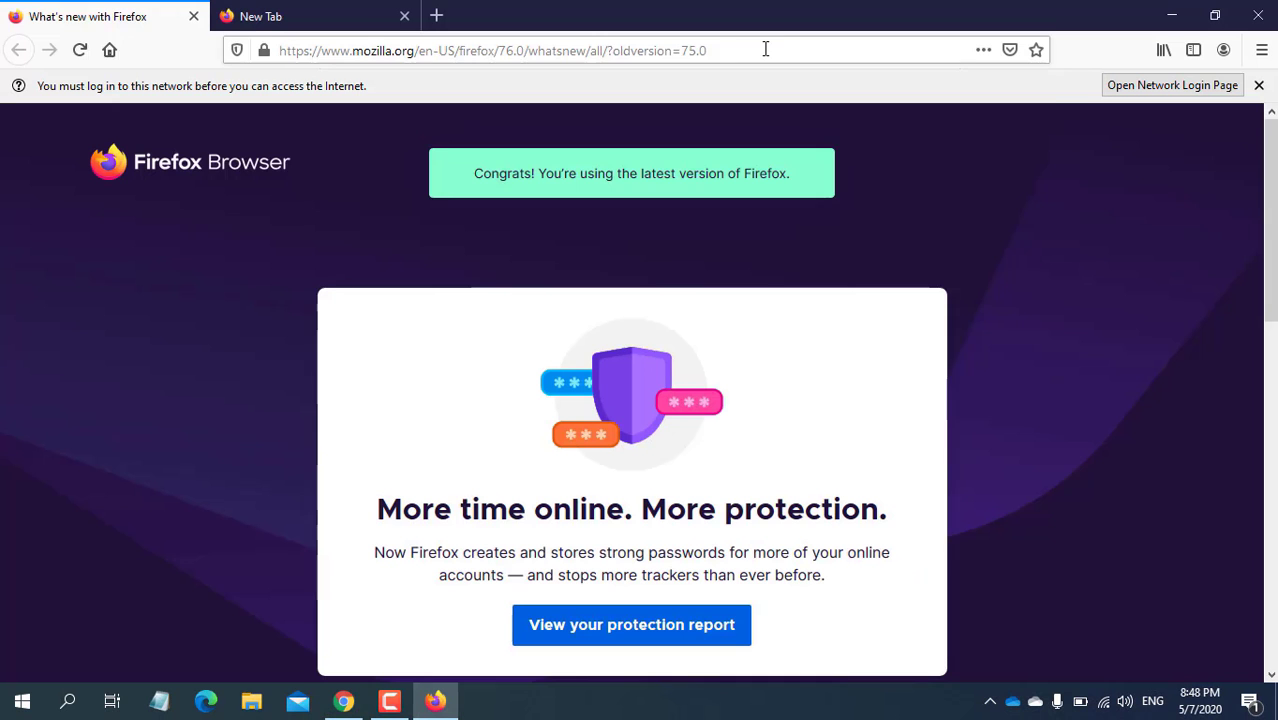
Search 'windows 10 media creation', download MediaCreationTool1909.exe from Microsoft, and open its folder
click(765, 49)
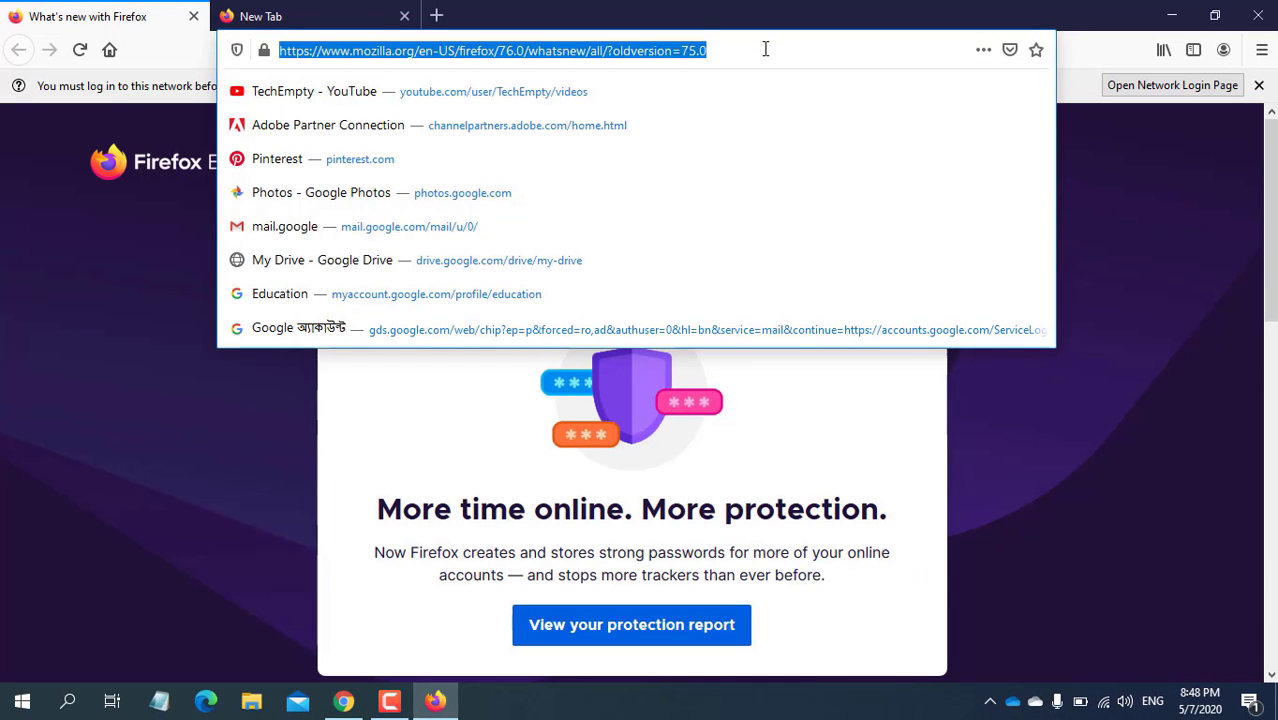
text(windows)
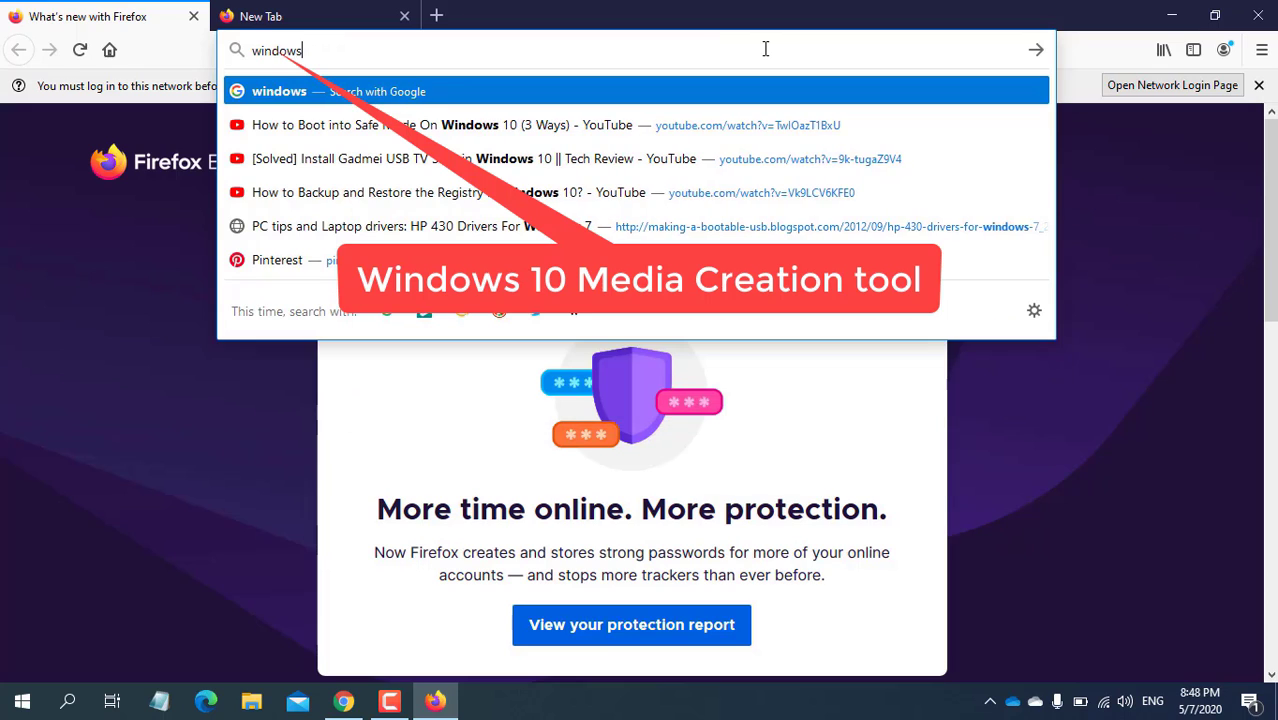
text( 10)
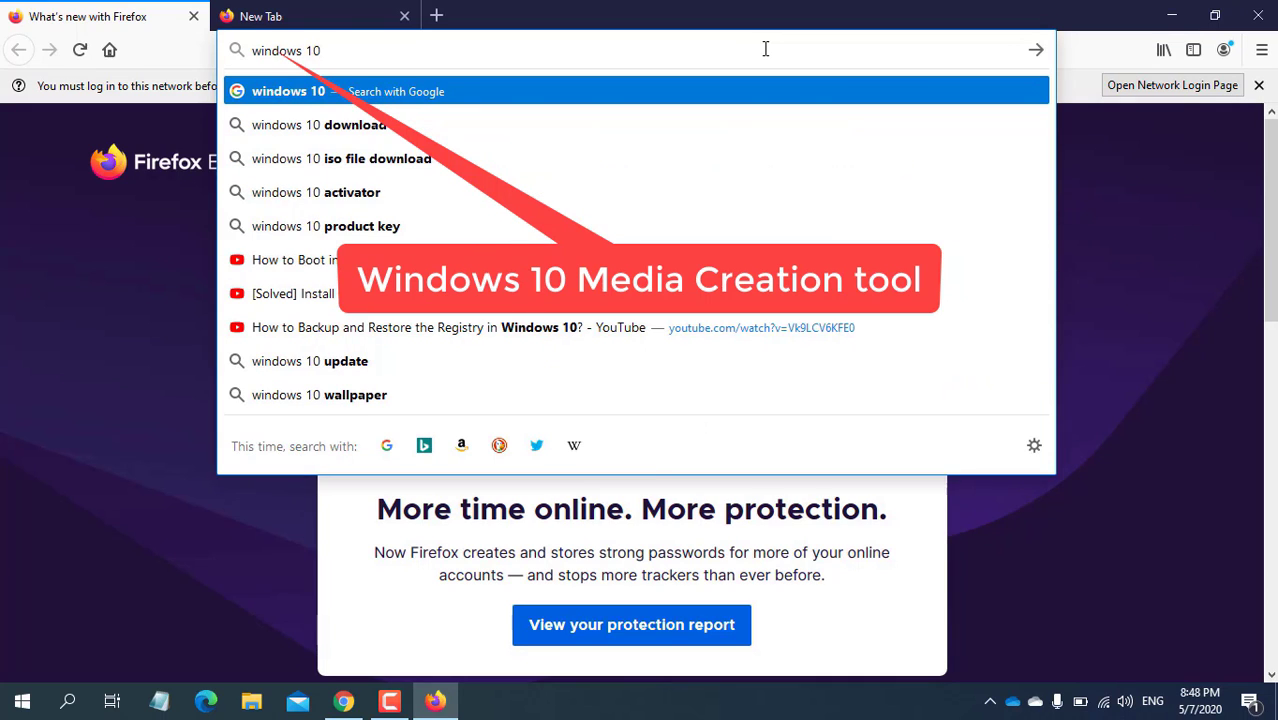
text( media creation)
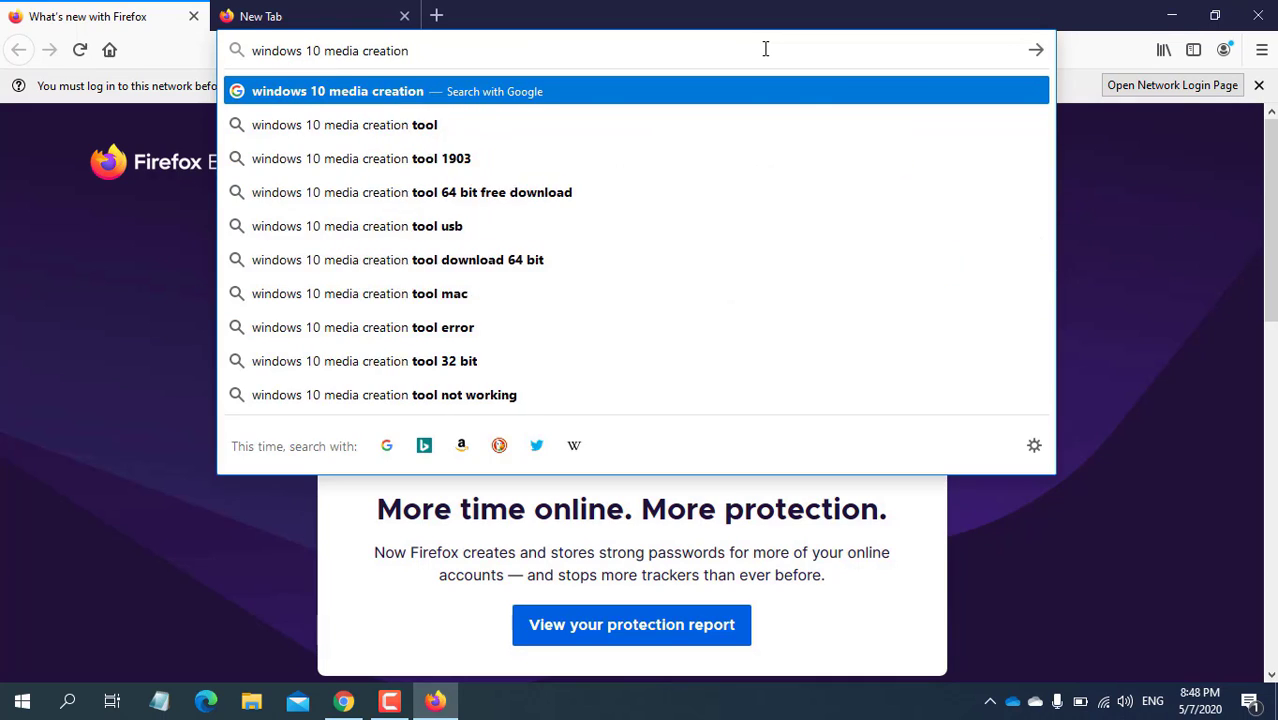
click(397, 130)
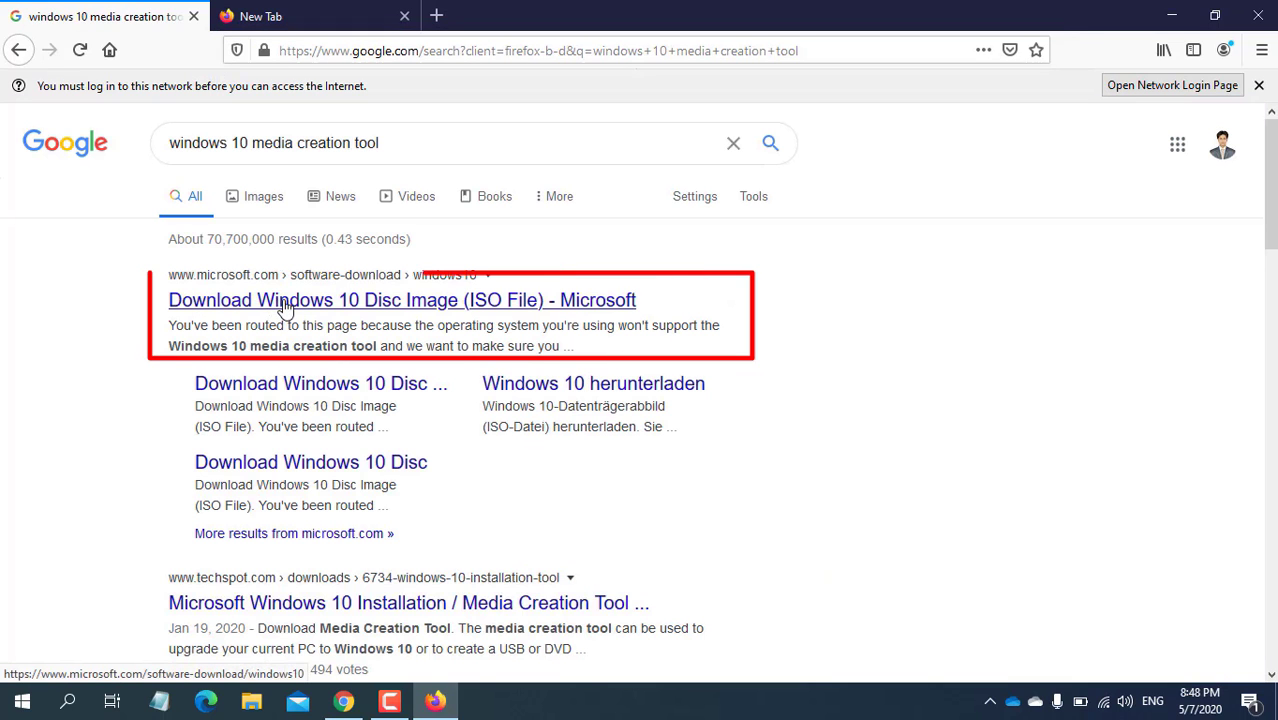
click(337, 302)
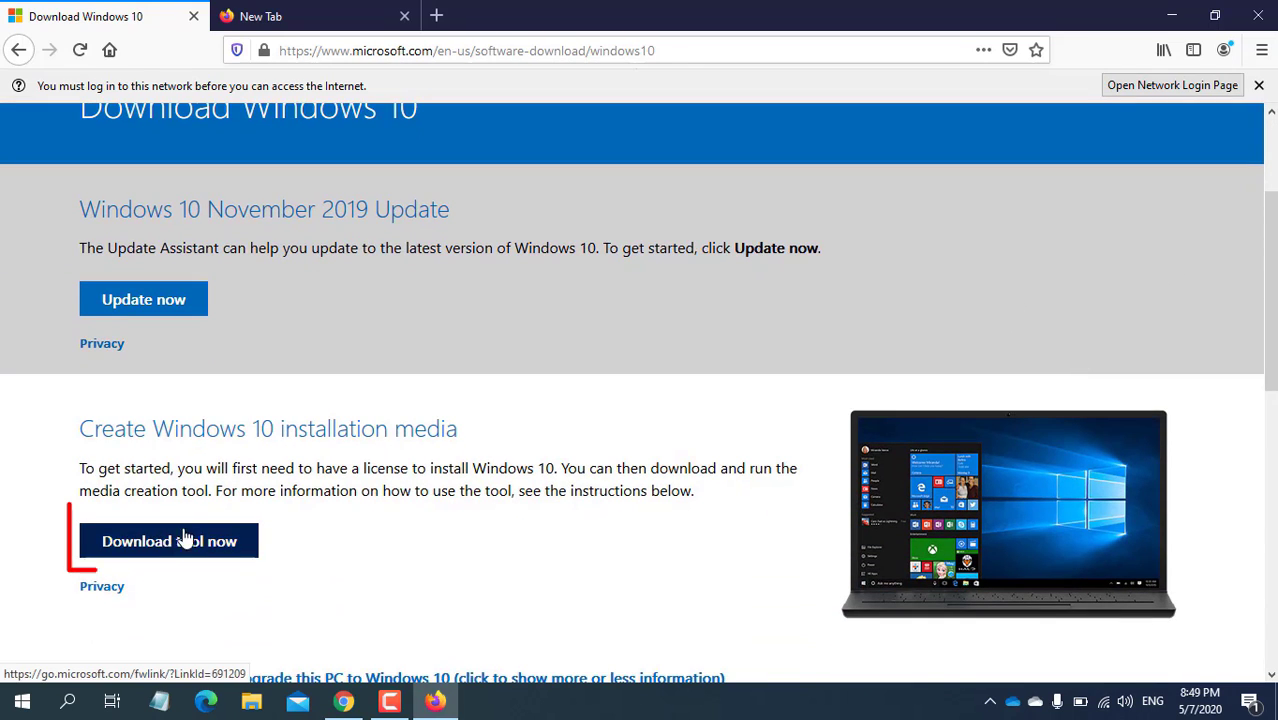
click(180, 543)
key(Return)
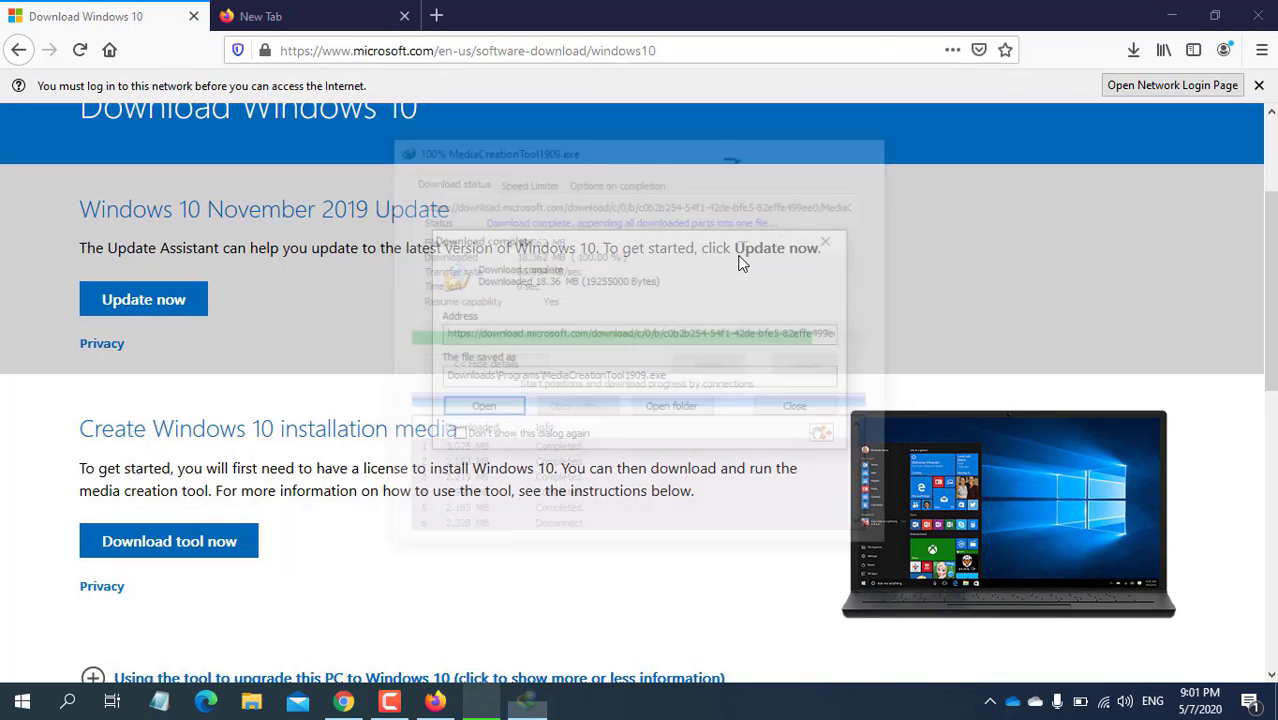
click(670, 418)
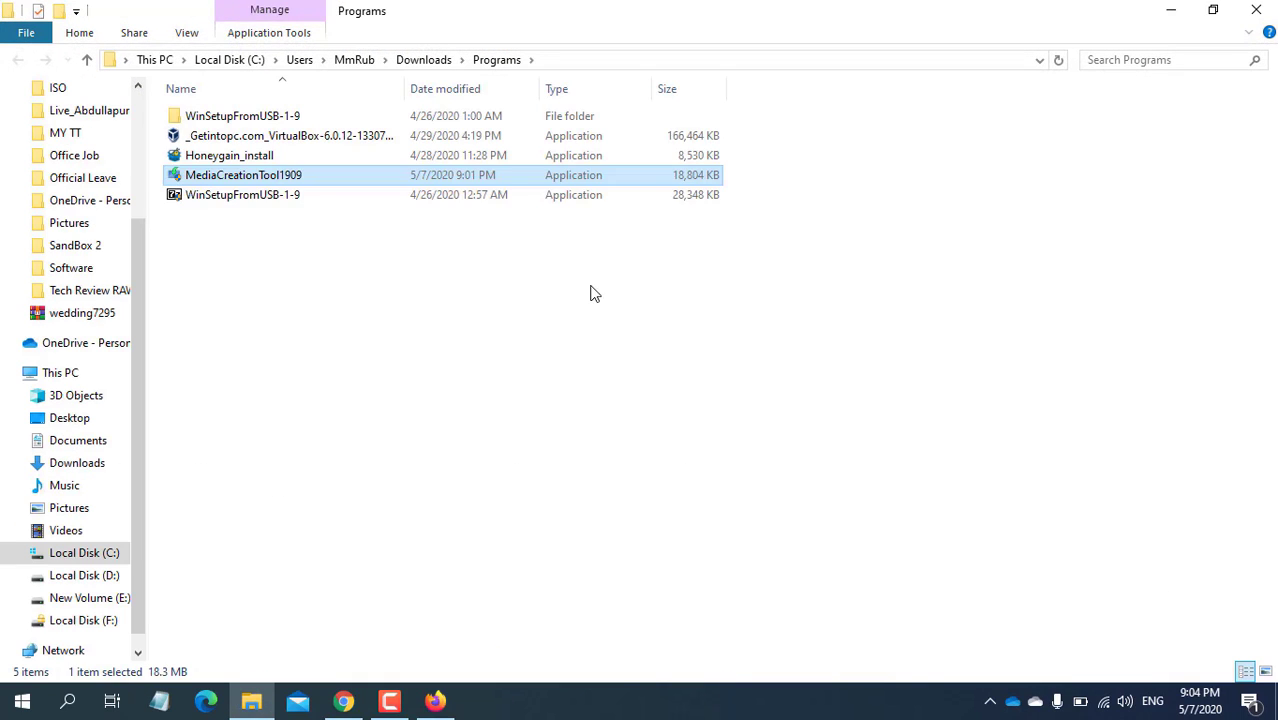
Run MediaCreationTool1909 from the Programs folder and minimize File Explorer
double_click(265, 178)
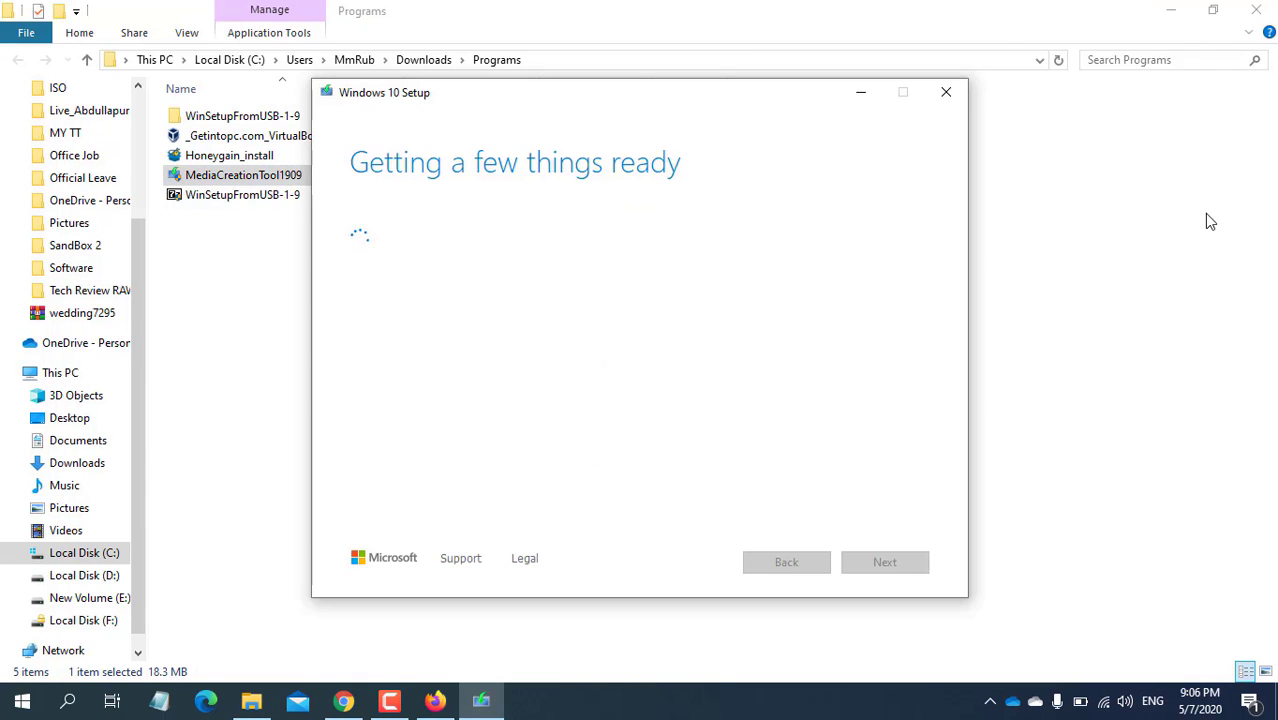
click(1171, 10)
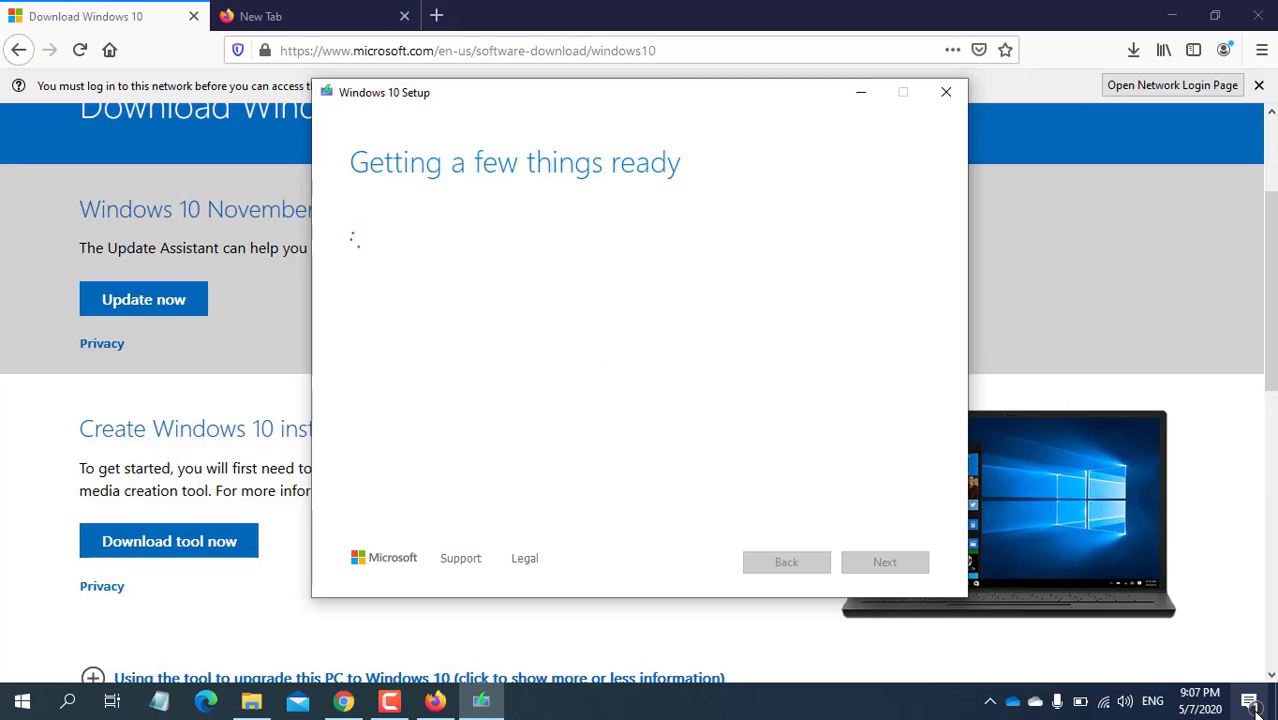
Accept the Media Creation Tool license and choose to create installation media for another PC
scroll(708, 335, down, 10)
scroll(708, 335, down, 15)
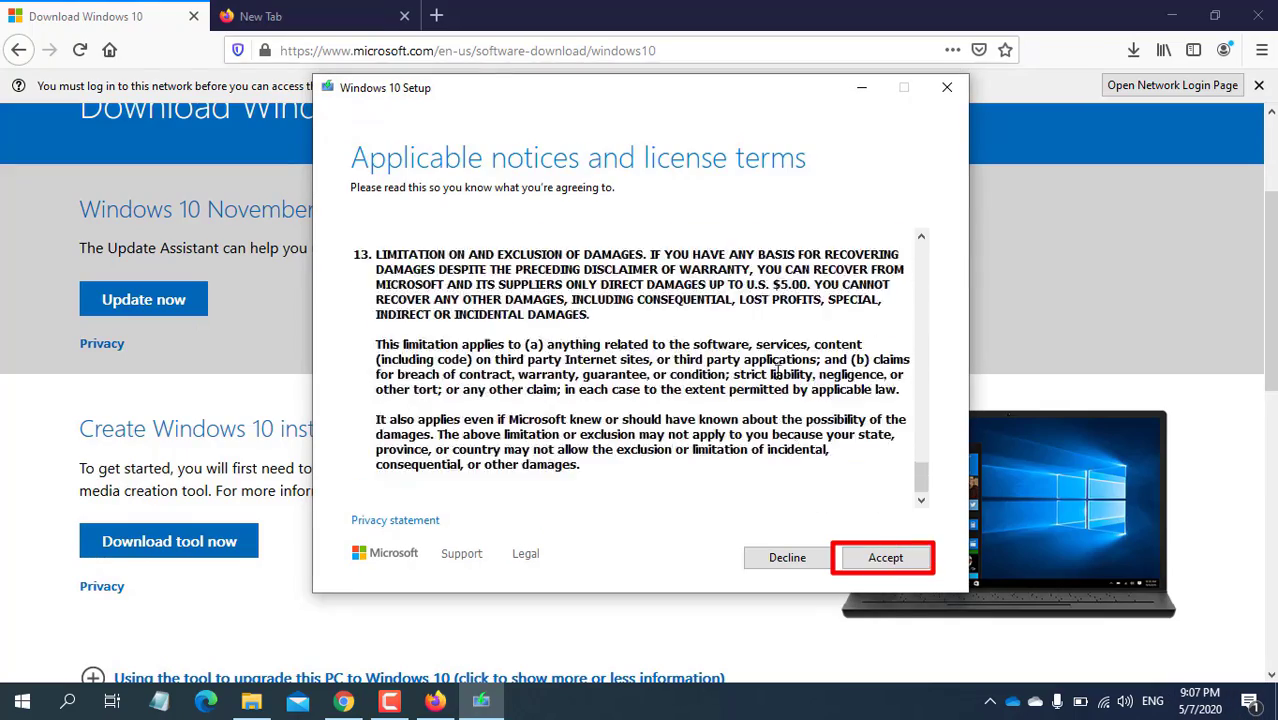
scroll(668, 389, up, 6)
scroll(668, 389, up, 15)
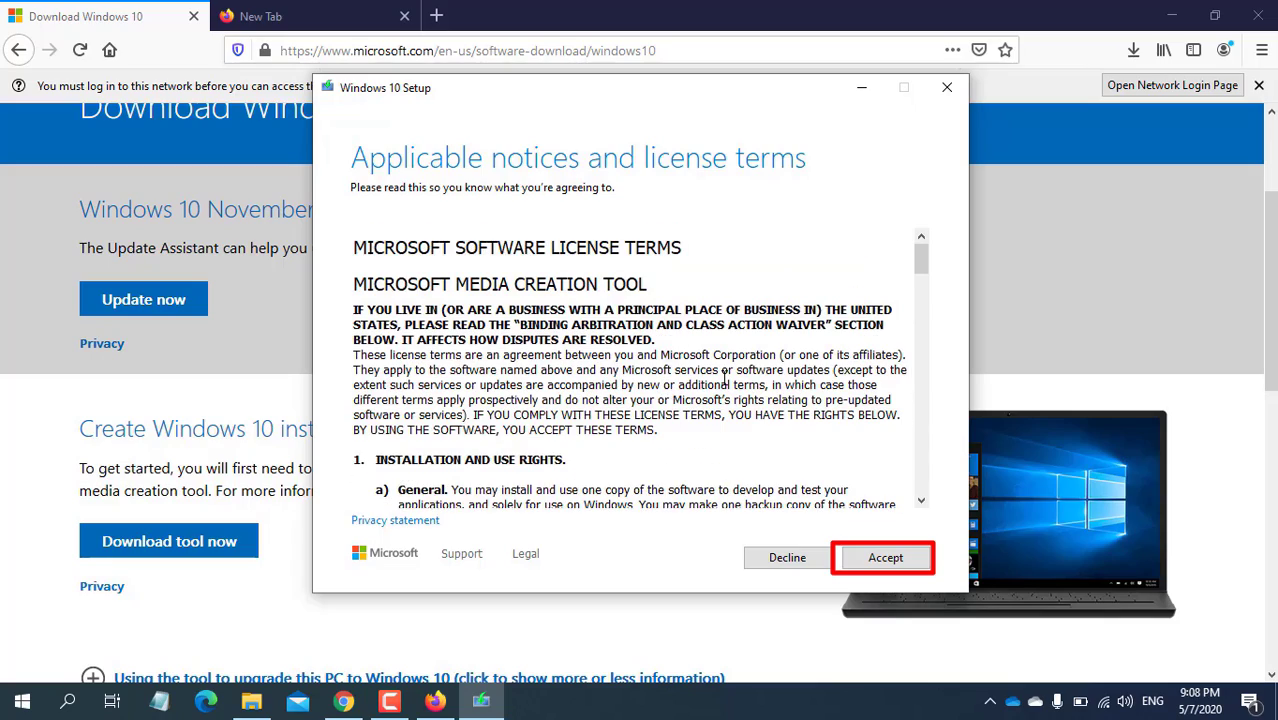
click(888, 560)
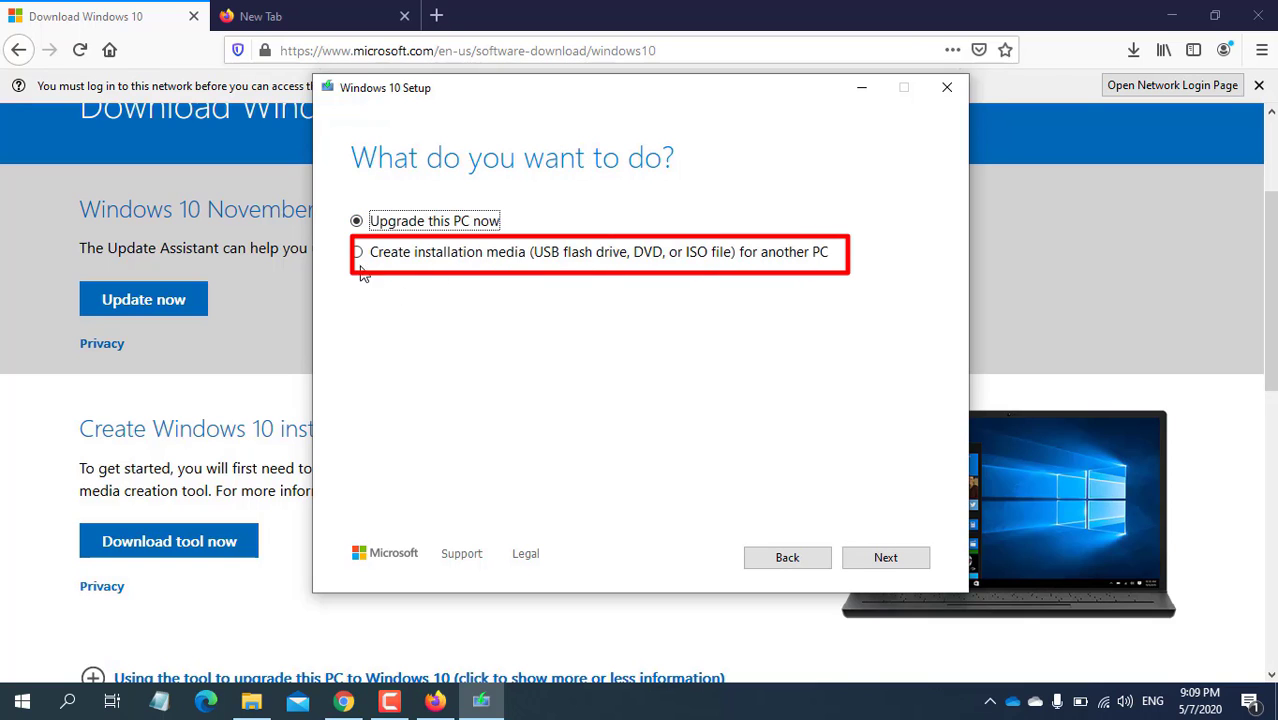
click(358, 255)
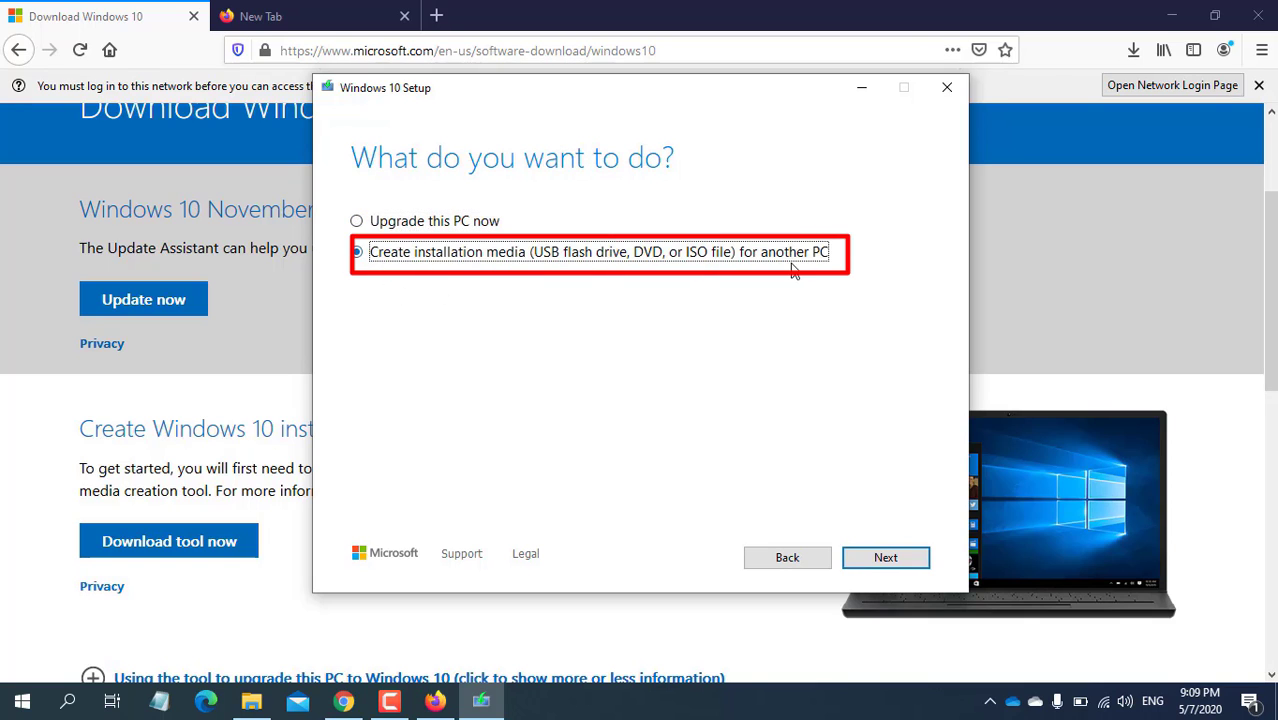
click(885, 560)
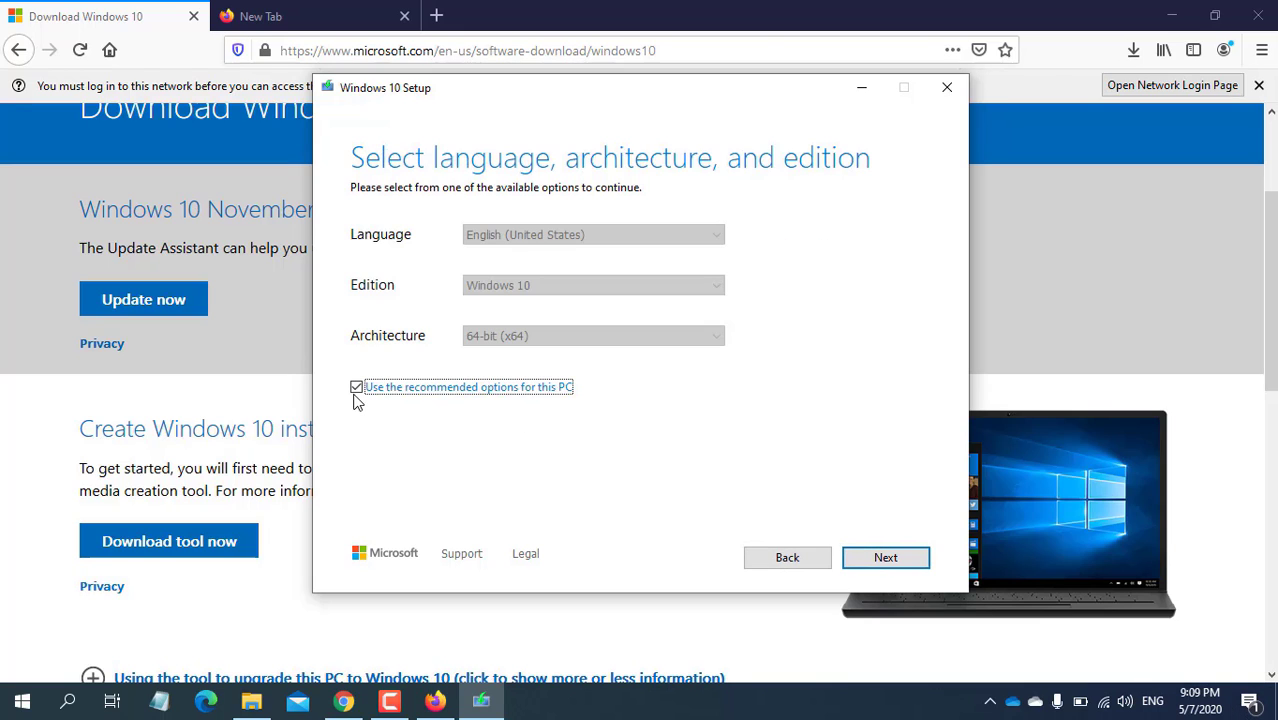
Keep English (United States) and the recommended Windows 10 64-bit options
click(356, 388)
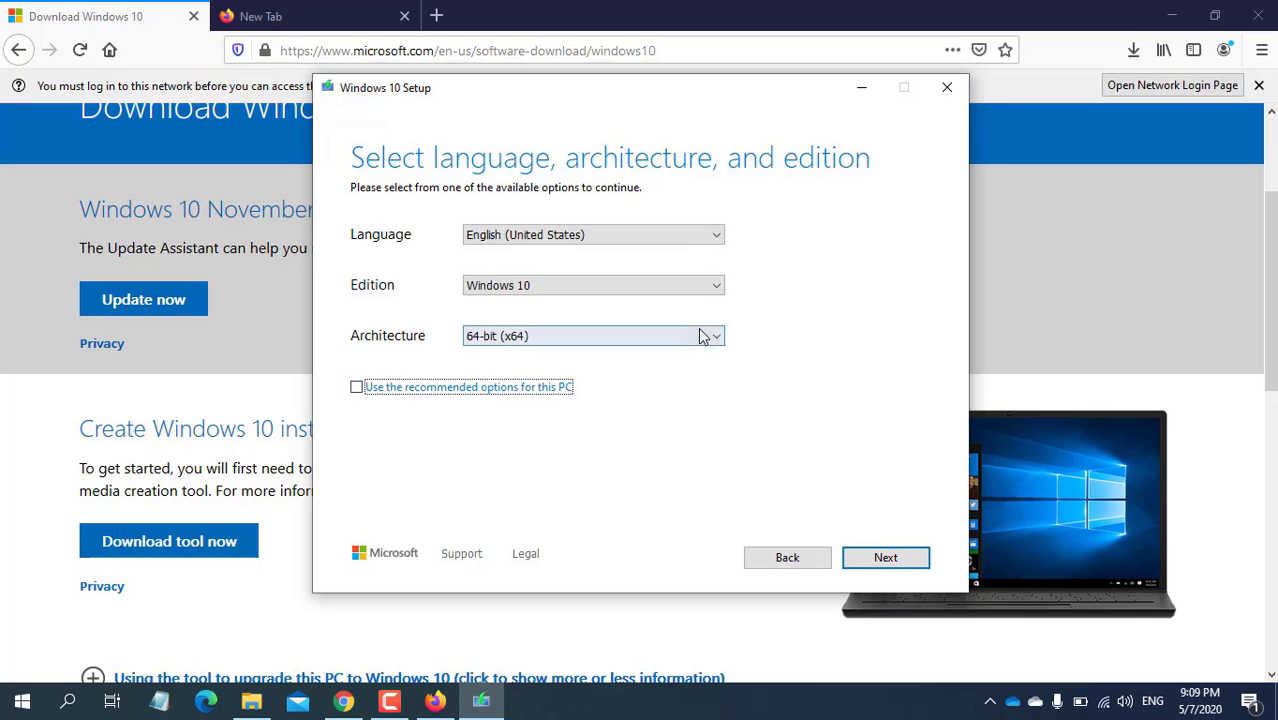
click(707, 238)
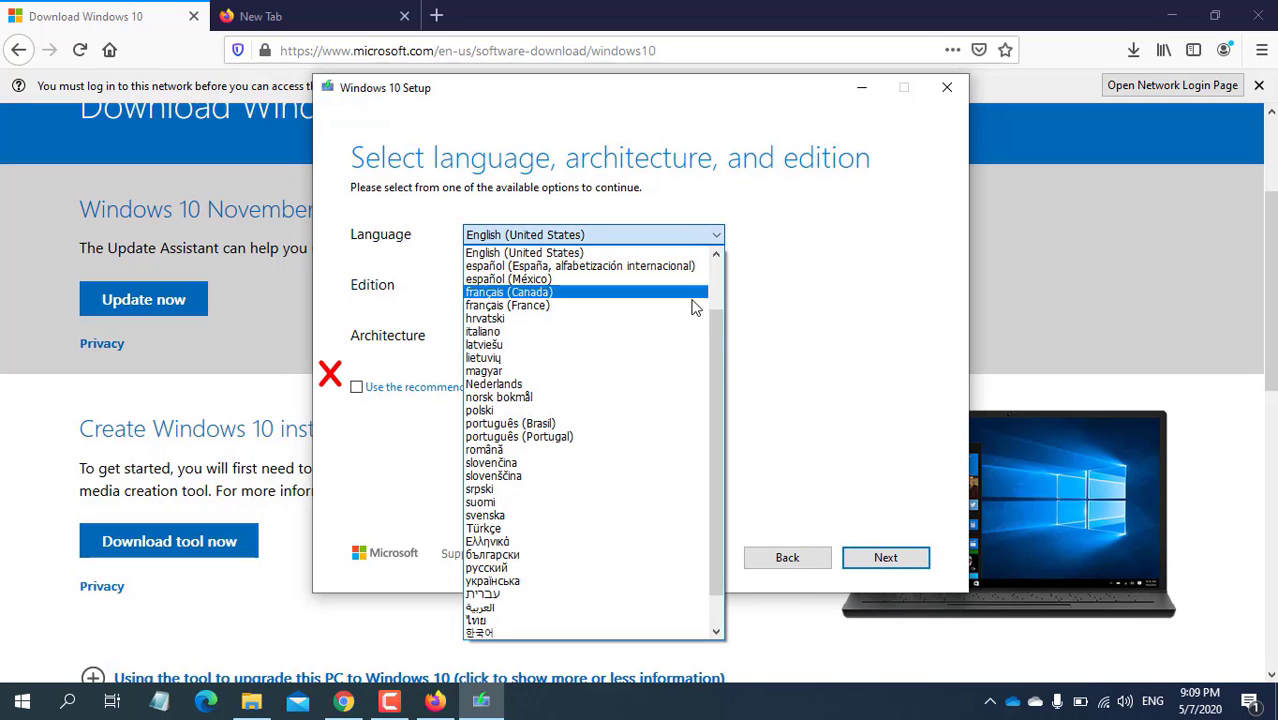
scroll(570, 560, down, 2)
scroll(568, 591, up, 3)
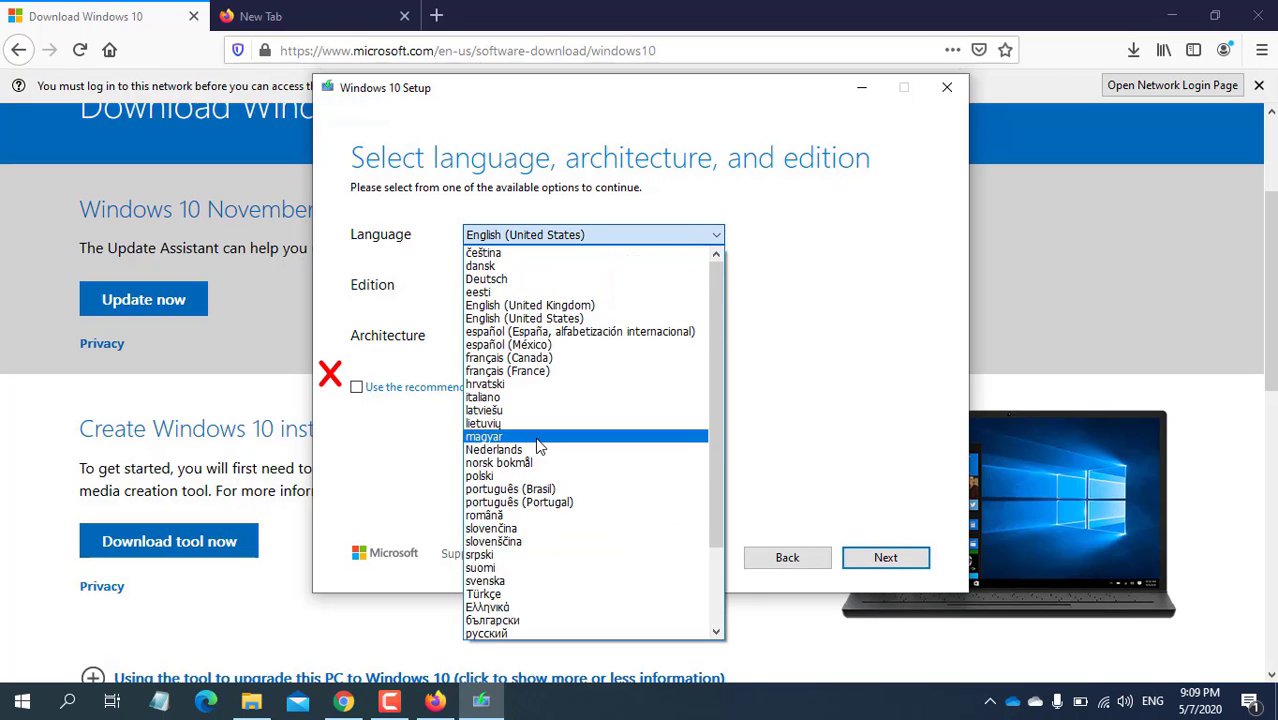
click(888, 277)
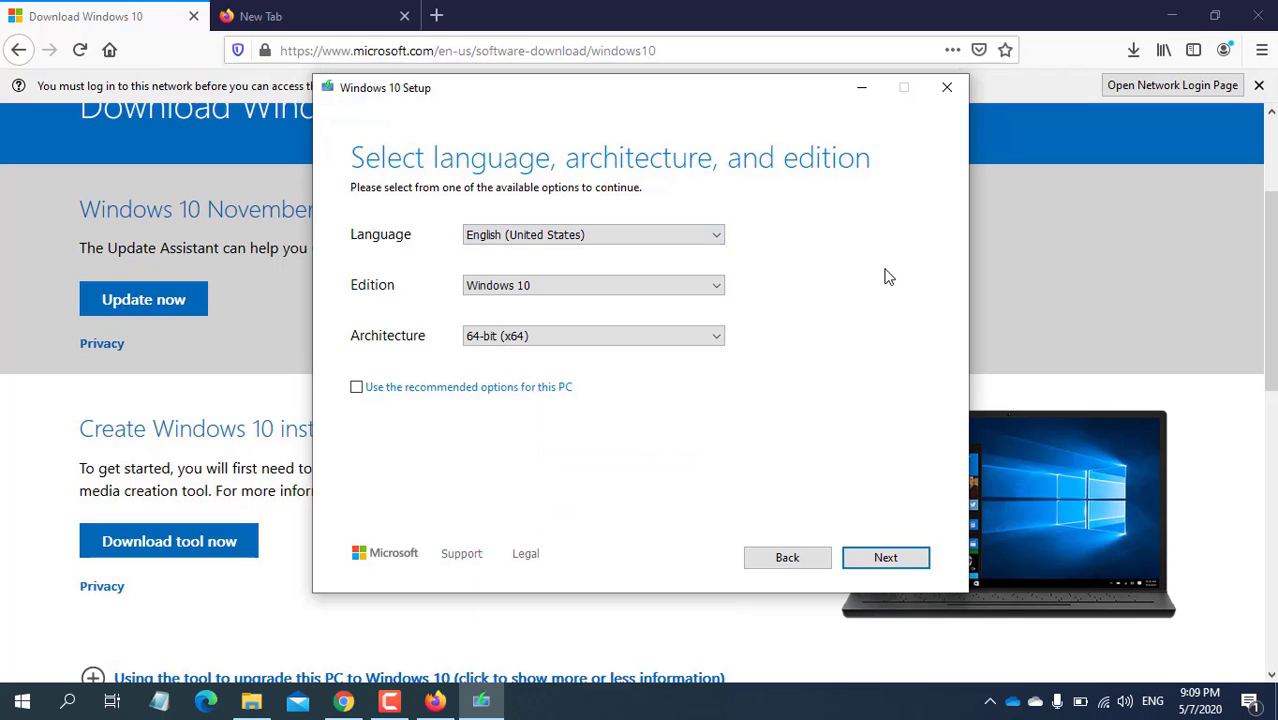
click(356, 388)
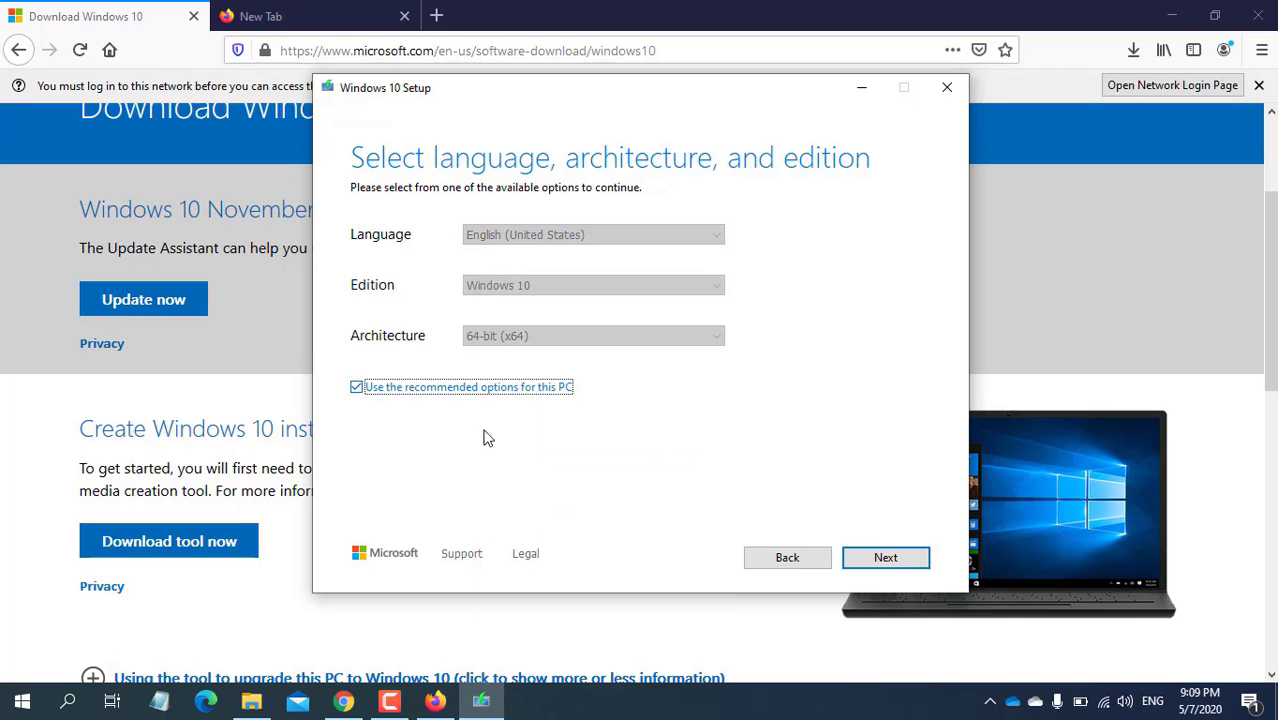
Choose an ISO file as the media type to create
click(886, 558)
click(357, 285)
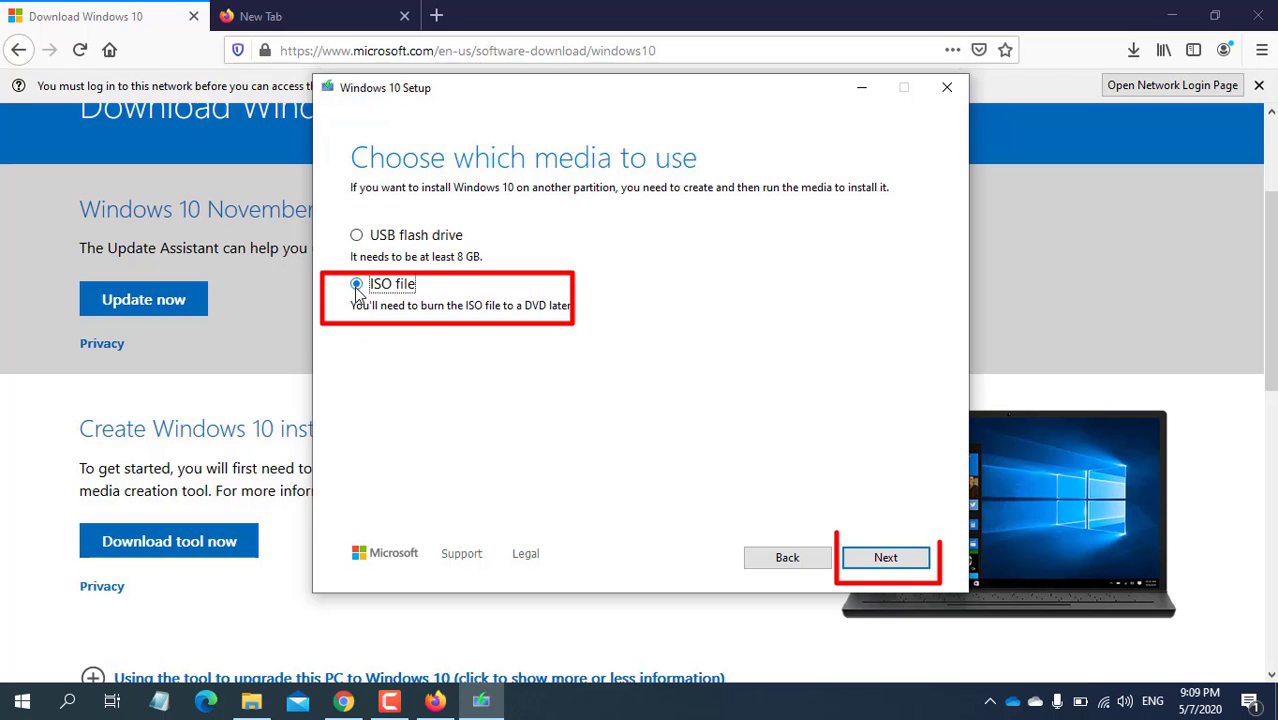
click(880, 562)
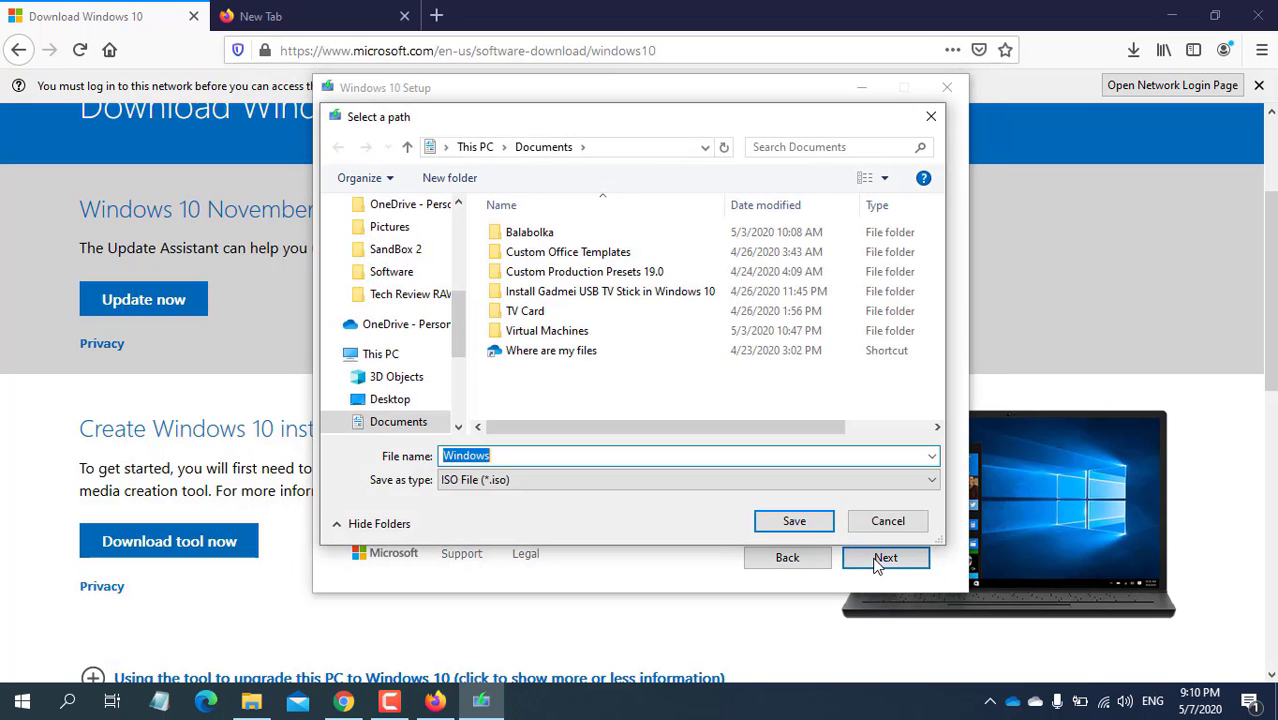
Save the Windows ISO to the Downloads folder, then close the Windows 10 Setup window
scroll(375, 355, down, 3)
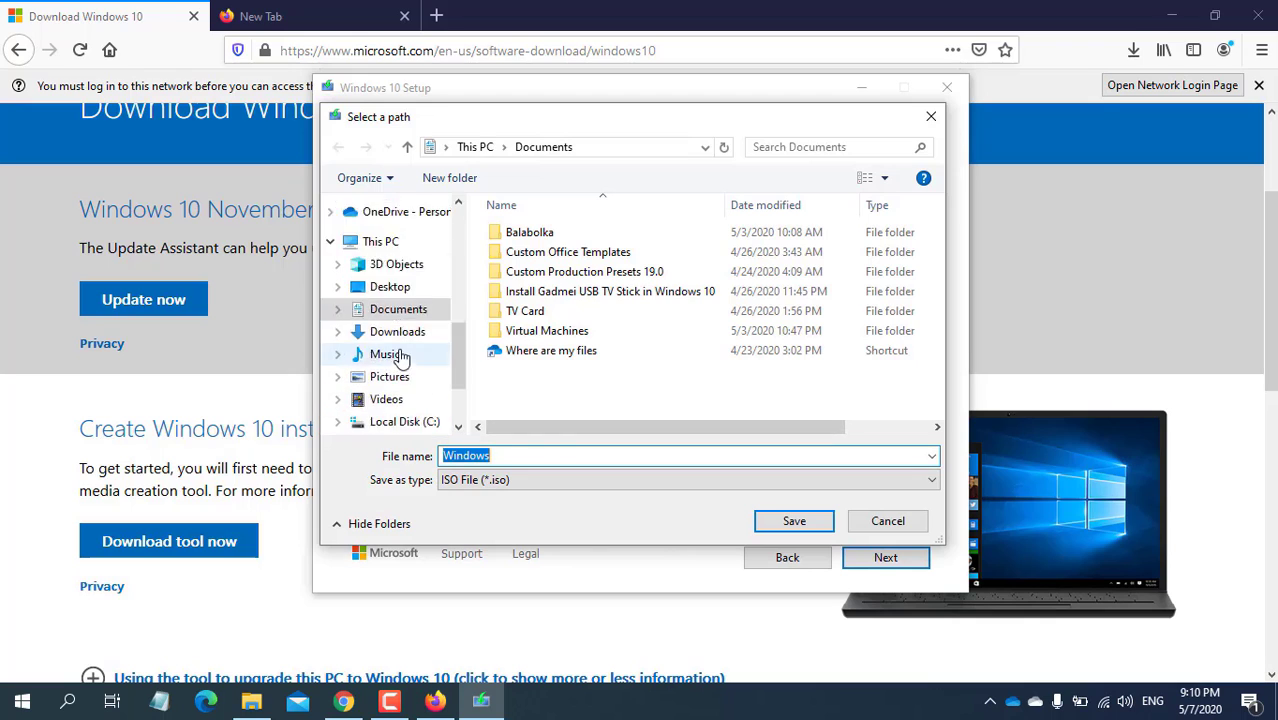
click(400, 355)
click(390, 310)
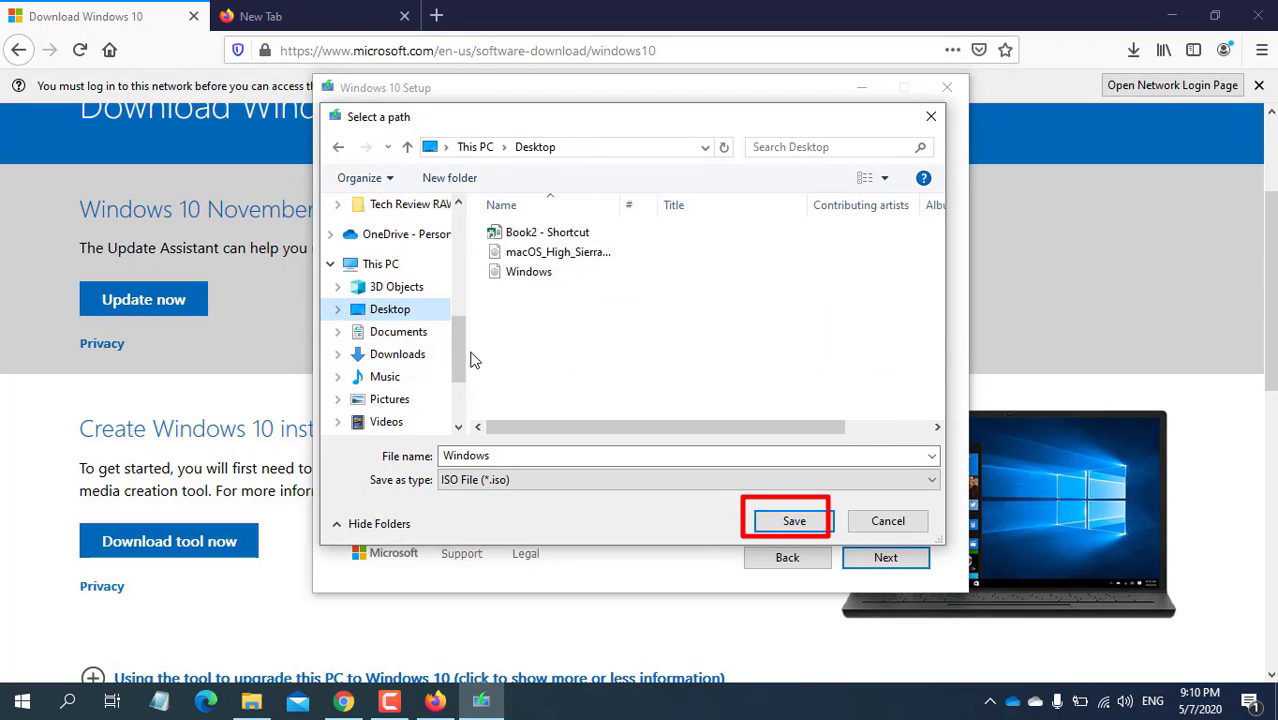
click(398, 331)
click(400, 355)
click(794, 521)
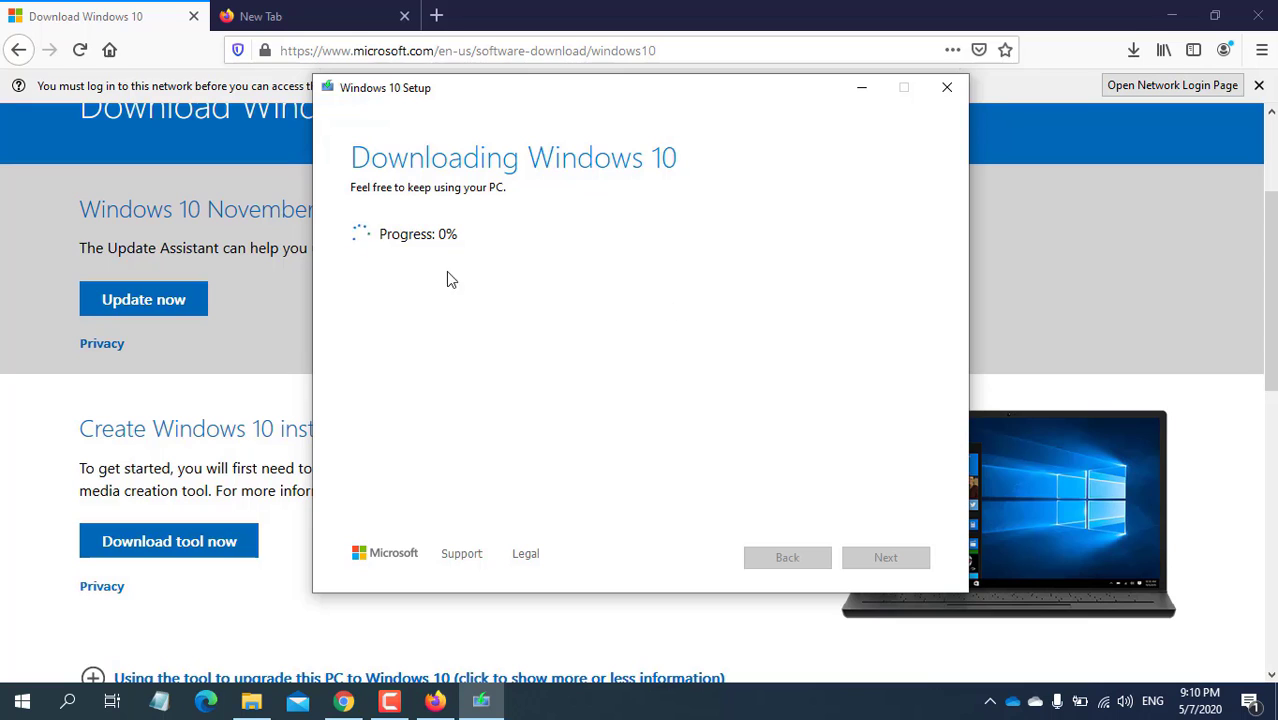
click(947, 88)
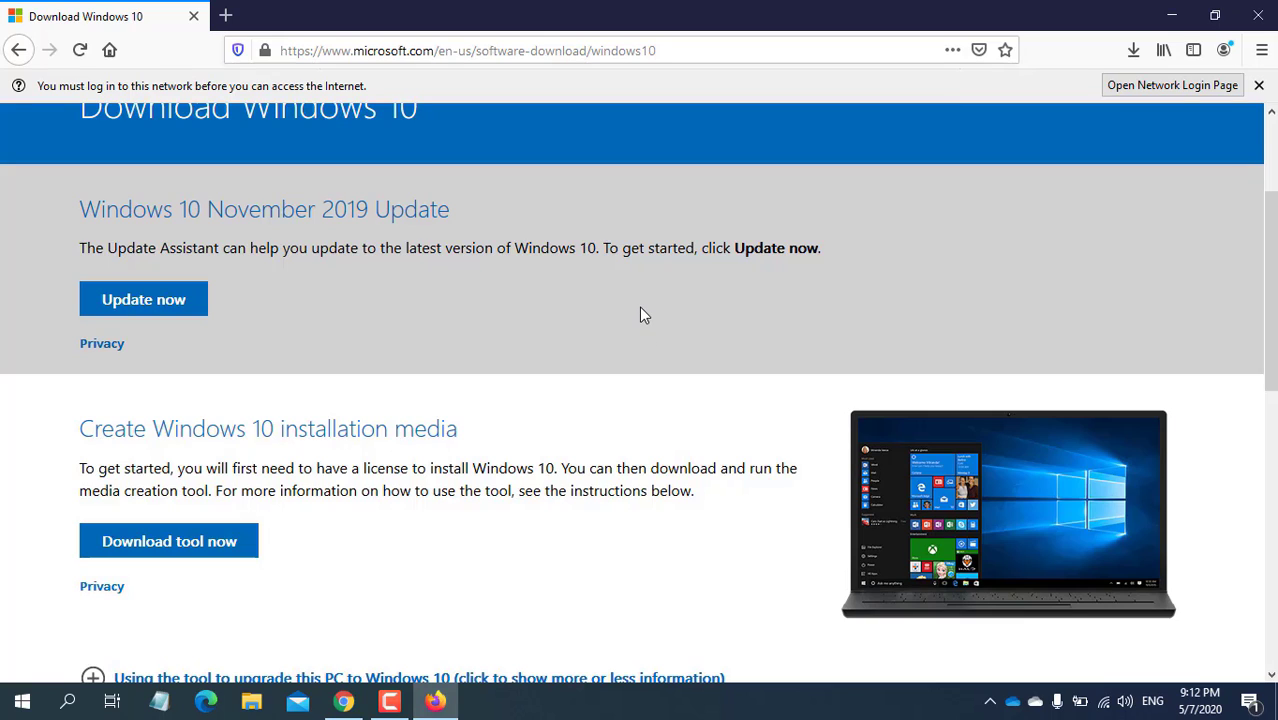
Search 'ubuntu' and navigate to the Ubuntu Desktop 20.04 LTS download page
click(711, 50)
text(ubuntu)
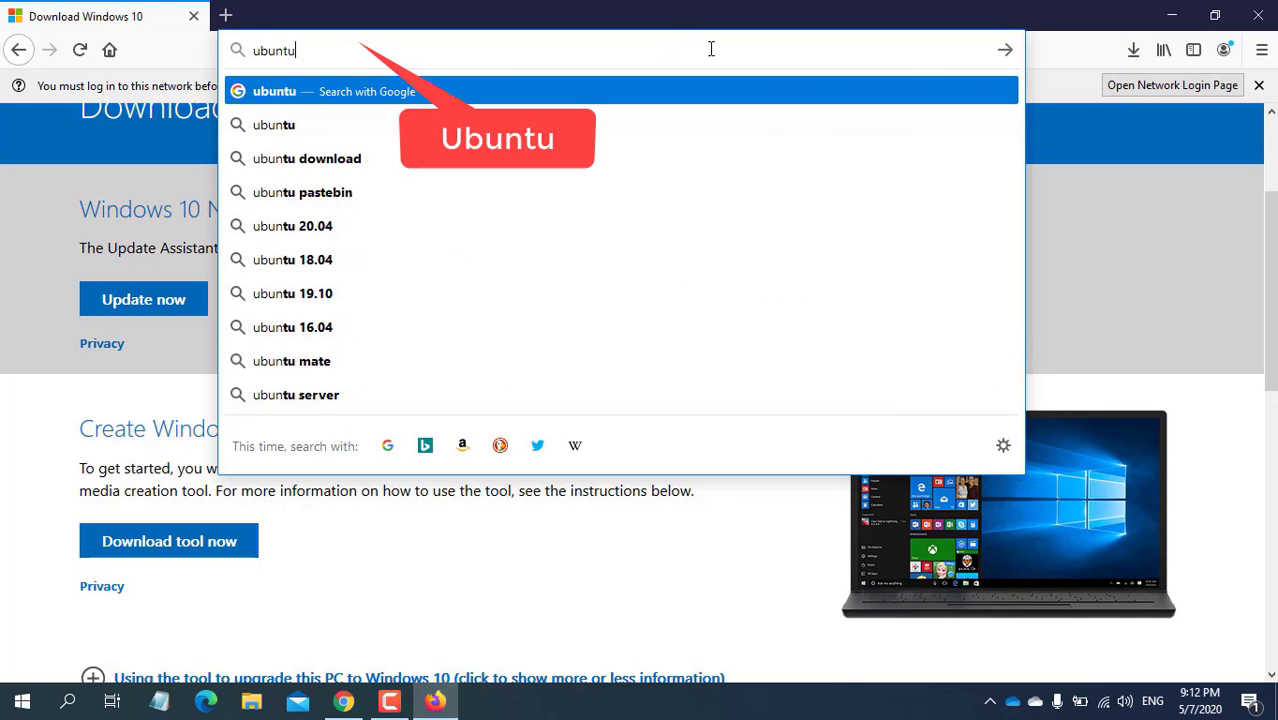
key(Return)
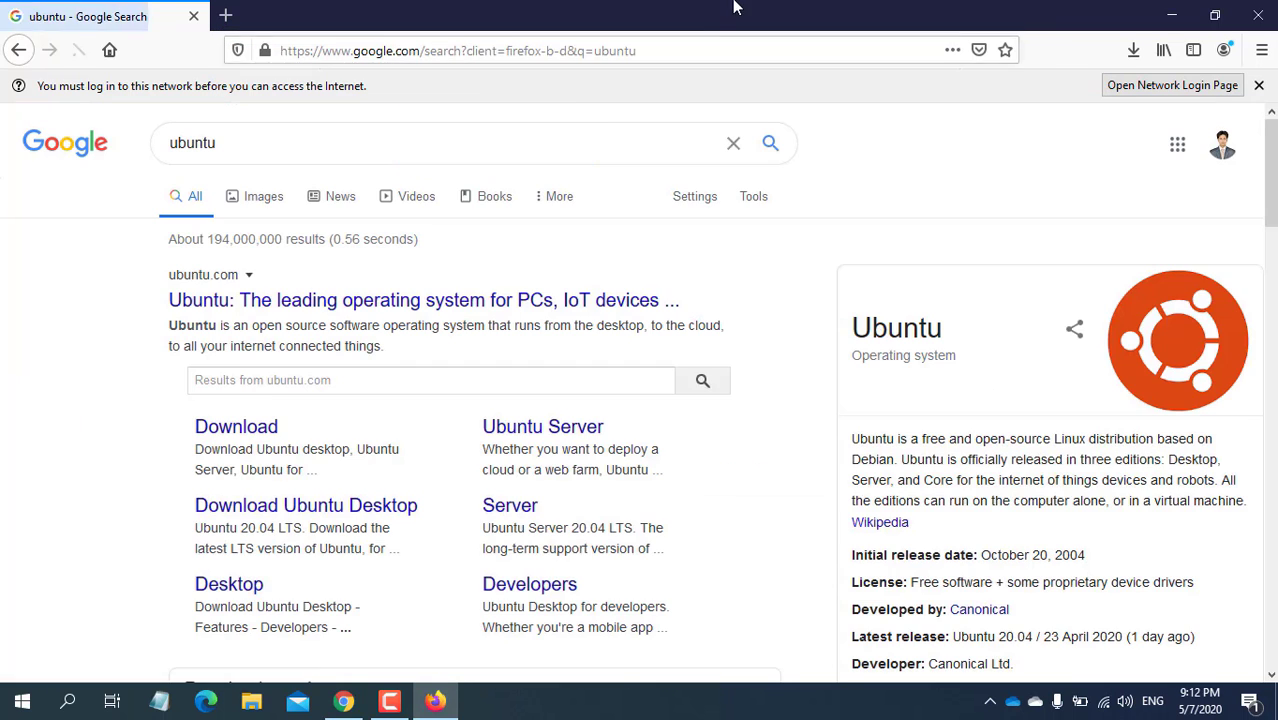
scroll(485, 319, down, 3)
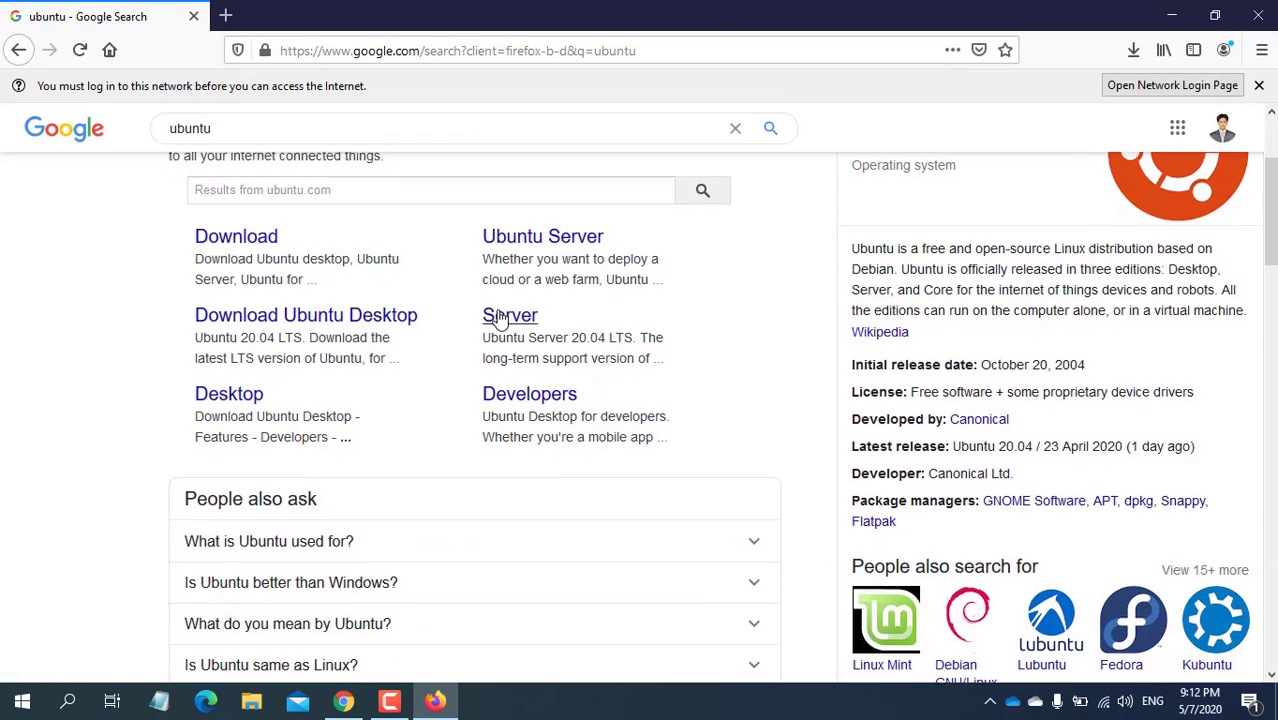
click(236, 240)
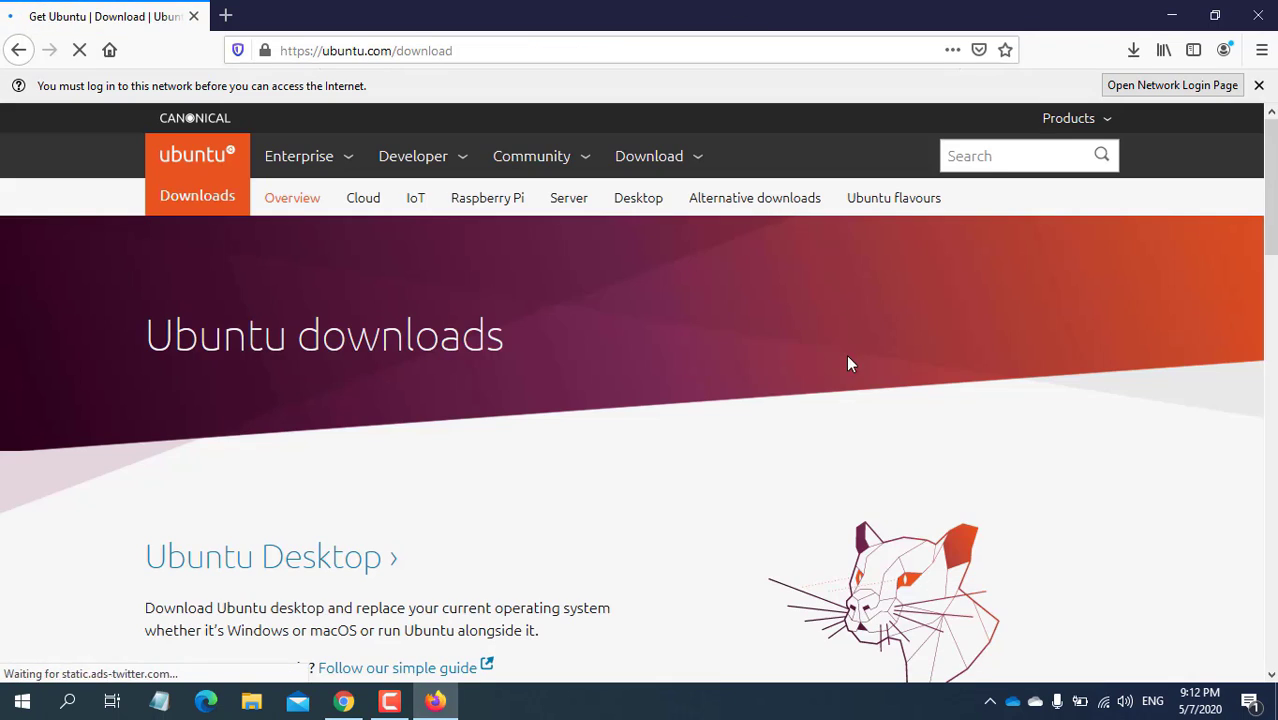
scroll(1100, 325, down, 3)
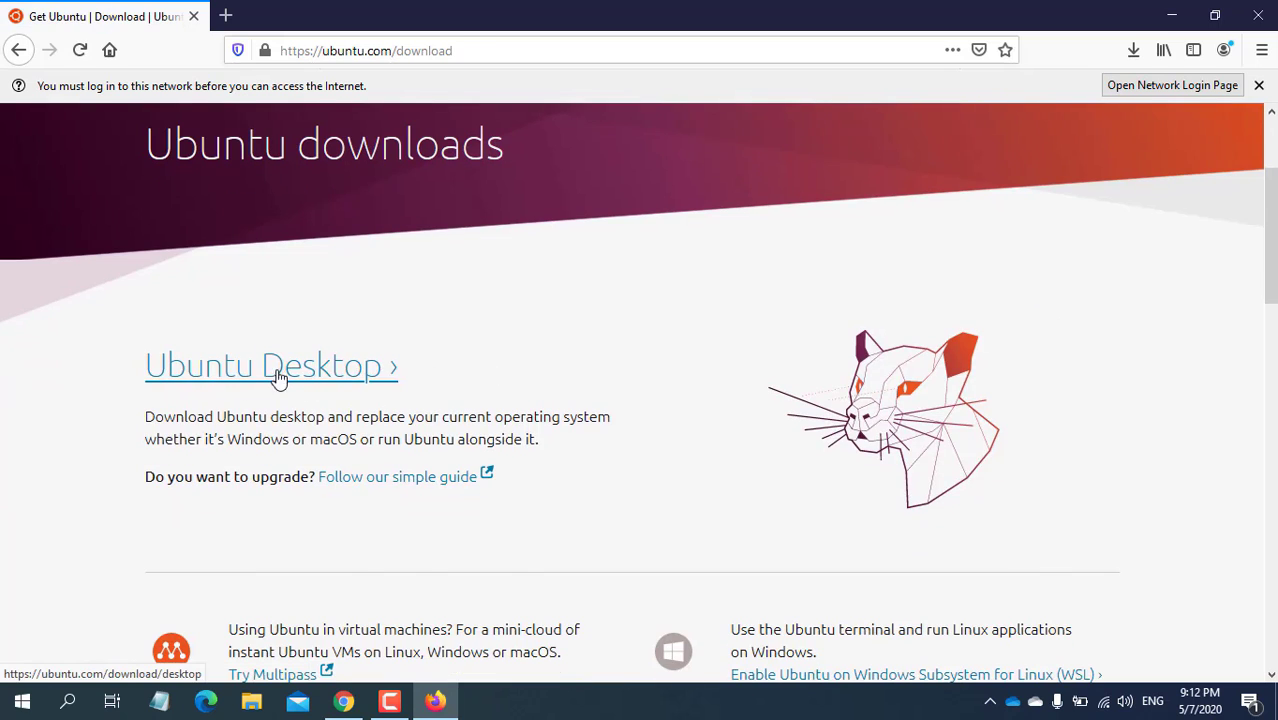
click(282, 389)
scroll(1130, 405, down, 3)
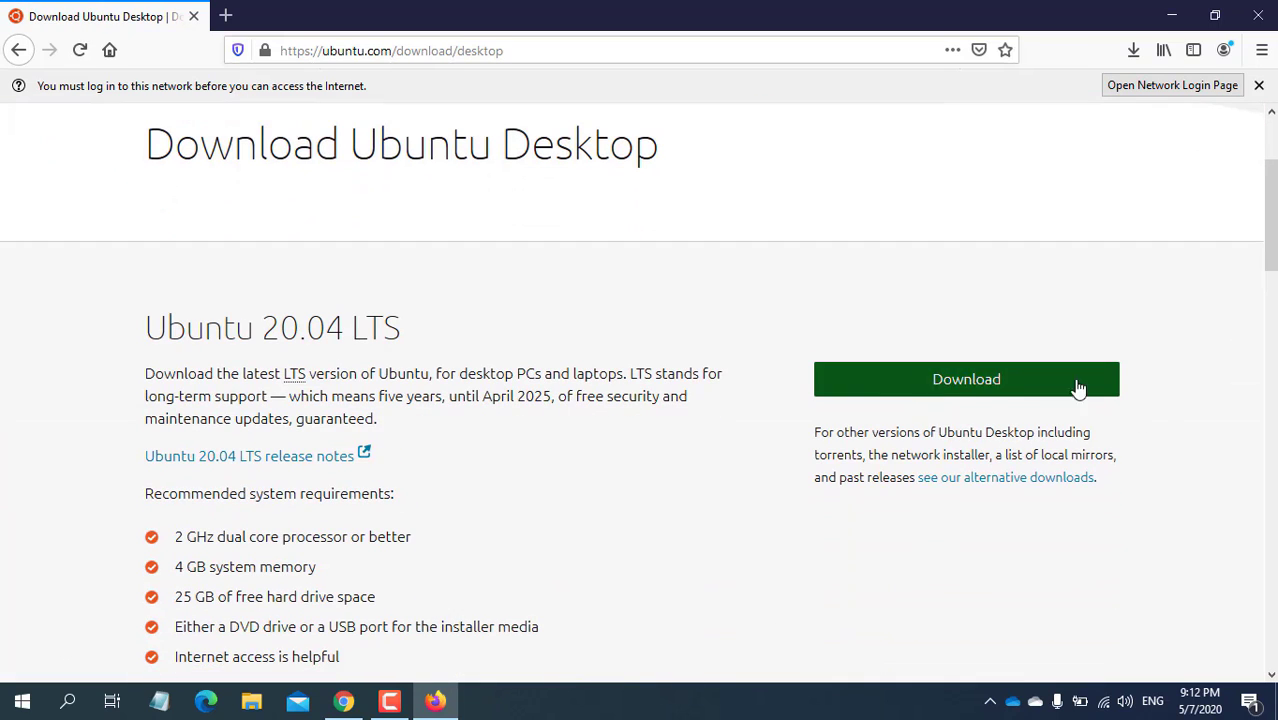
Start the 2.52 GB ubuntu-20.04-desktop-amd64 ISO download in IDM and close its progress window
click(965, 386)
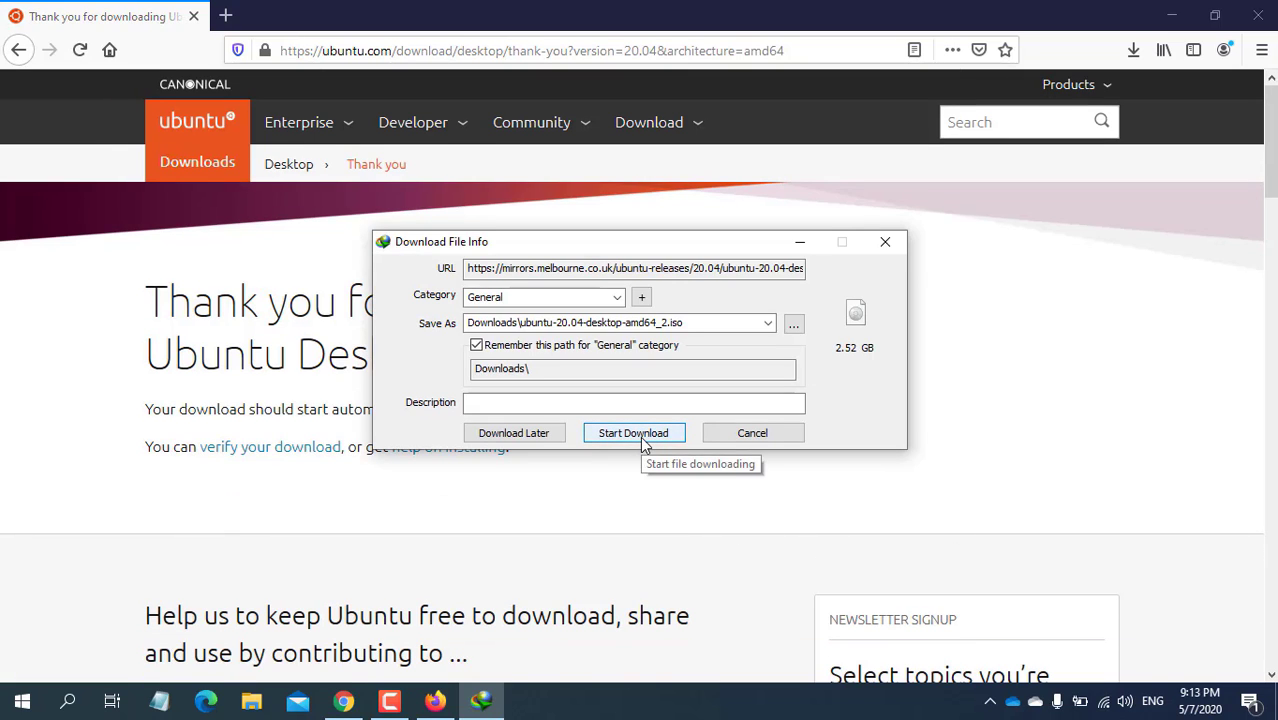
click(641, 436)
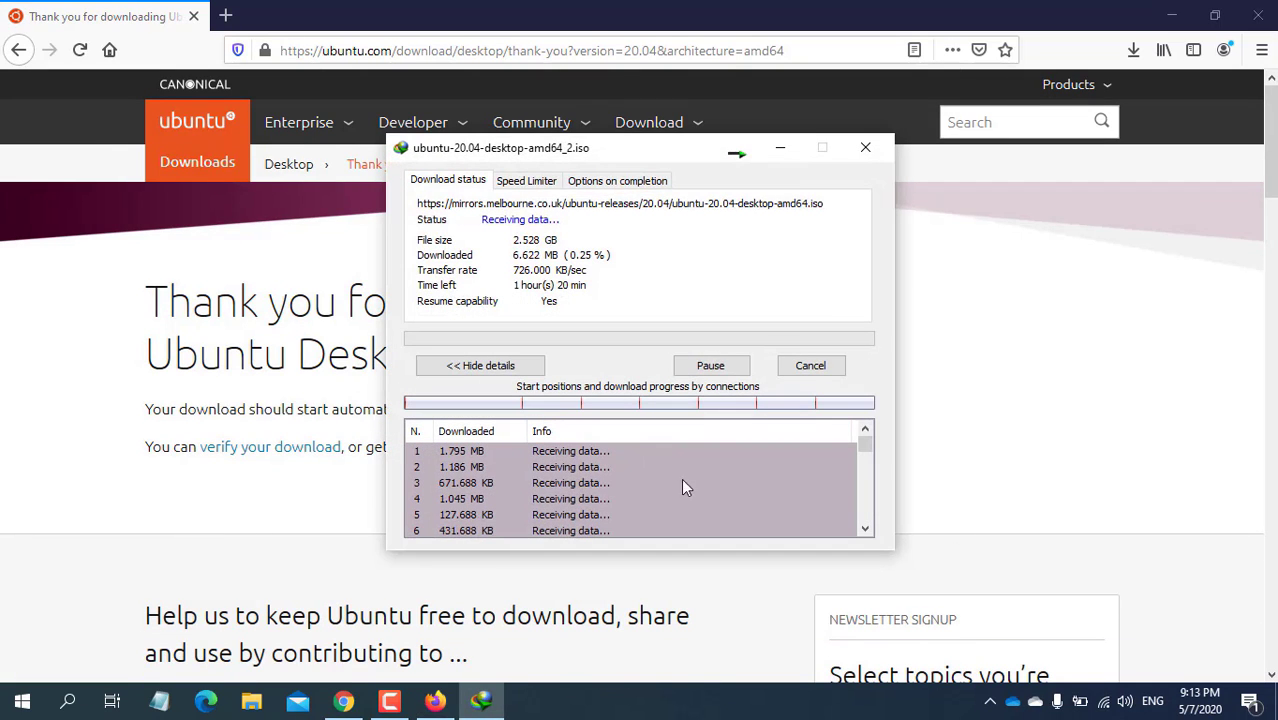
click(866, 156)
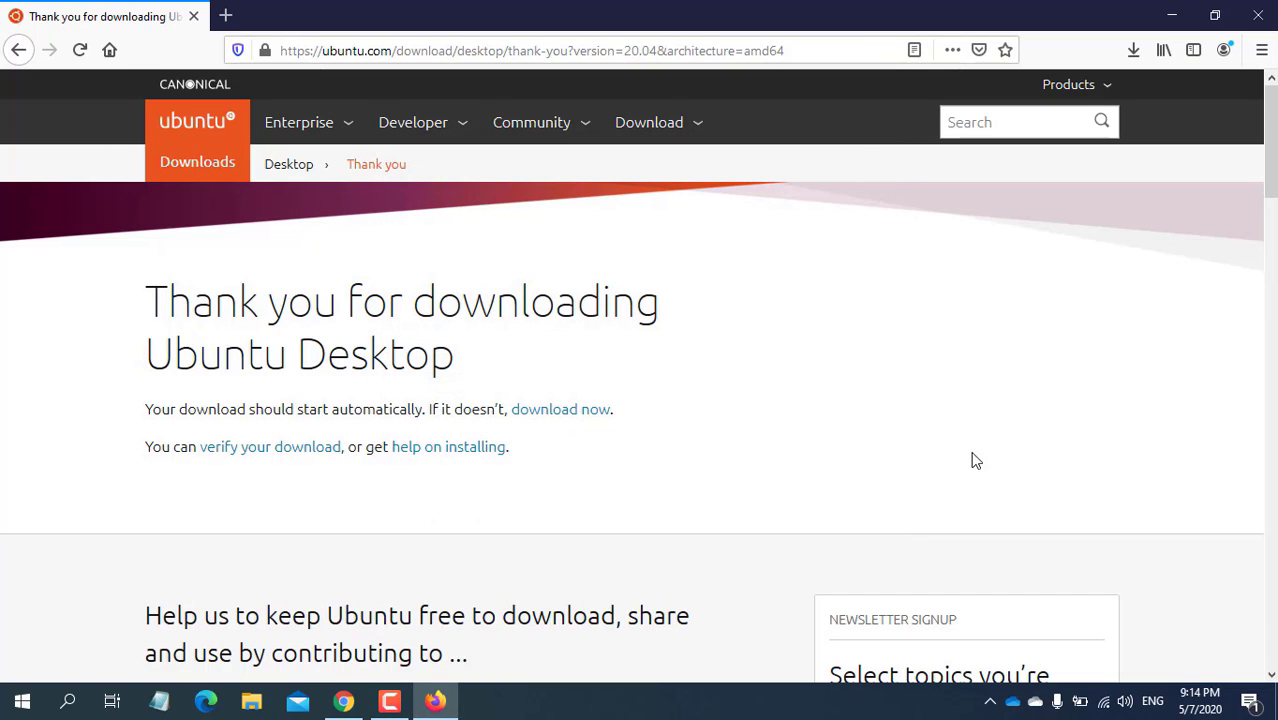
Search 'winsetupfromusb' and open the WinSetupFromUSB 1.9.exe download page
click(831, 50)
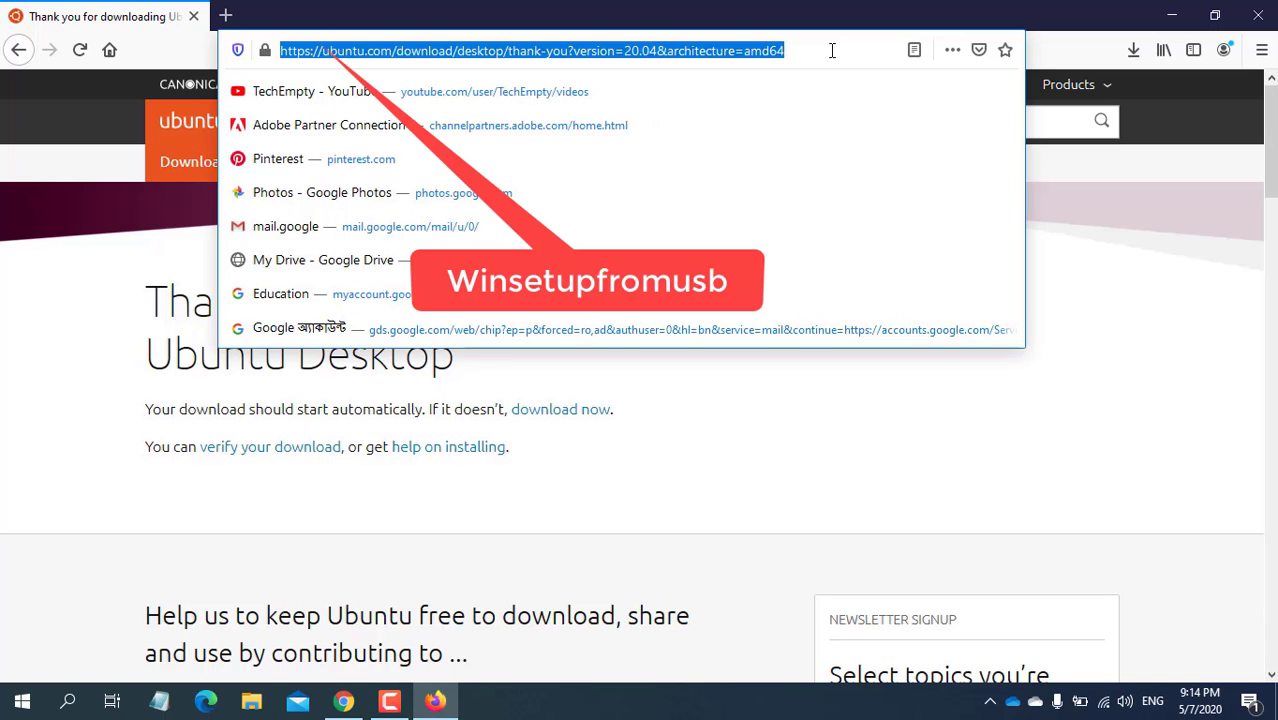
text(winsetupfrom)
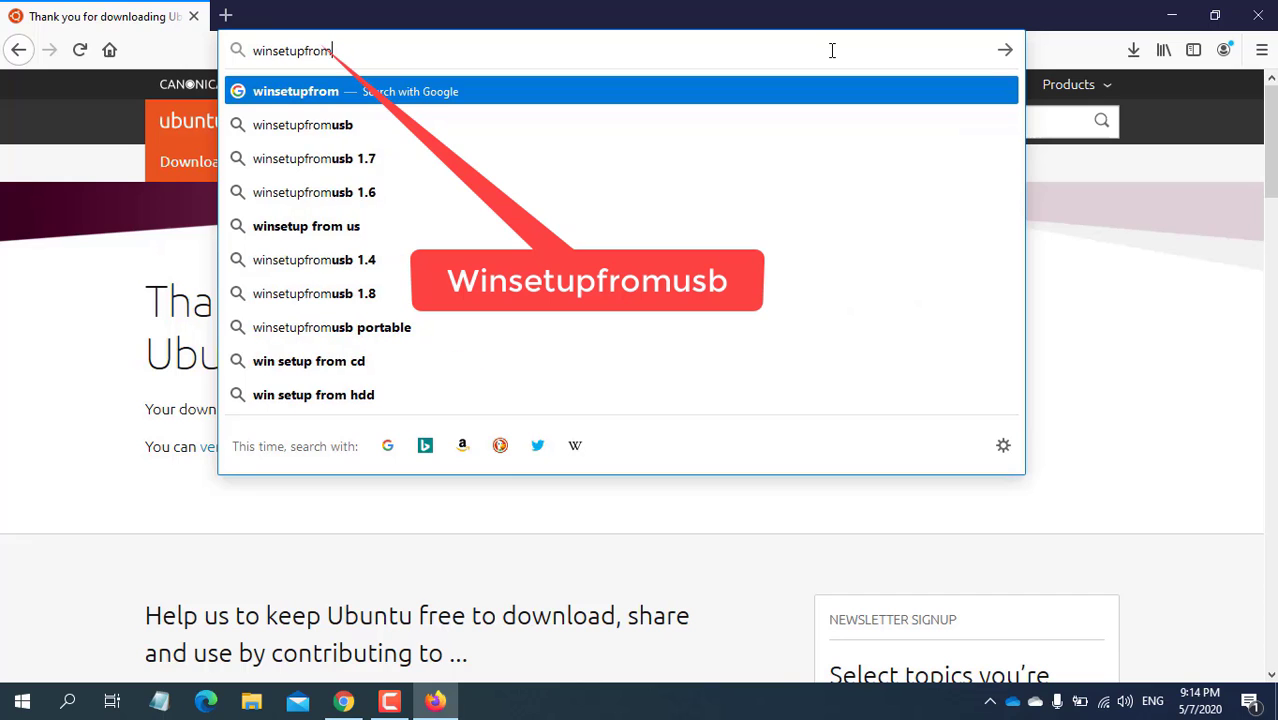
text(usb)
key(Return)
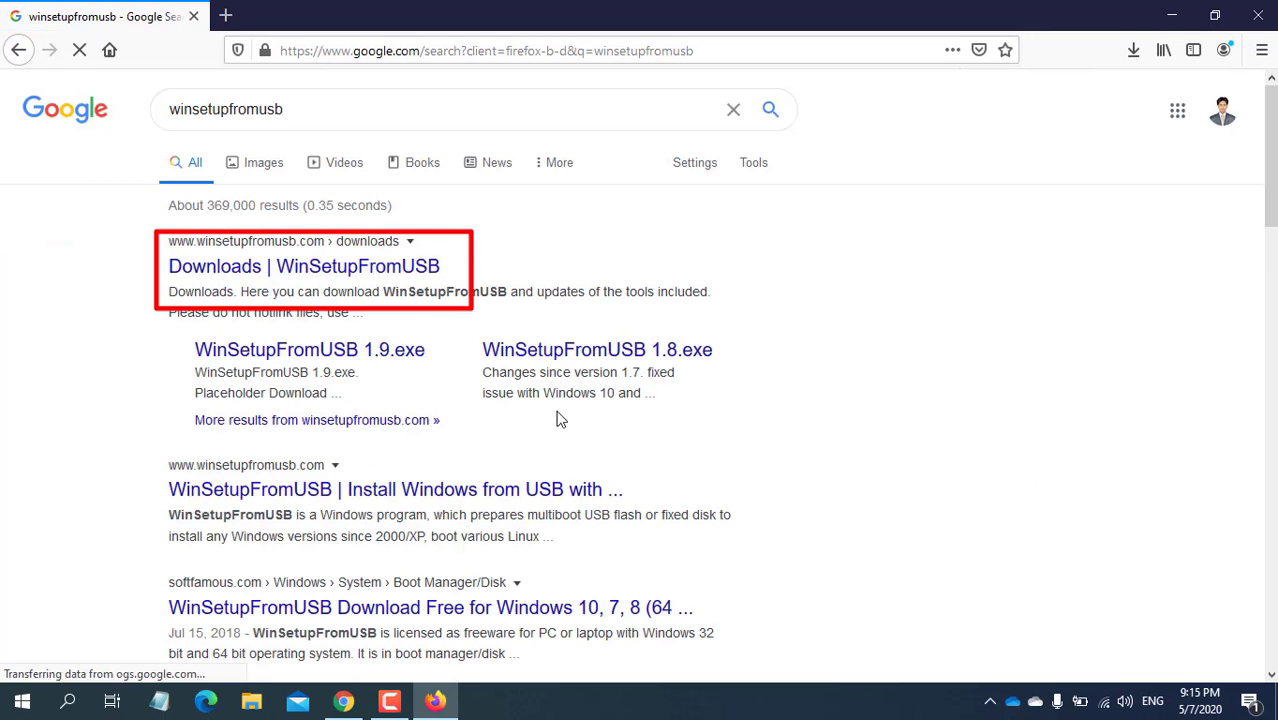
click(300, 266)
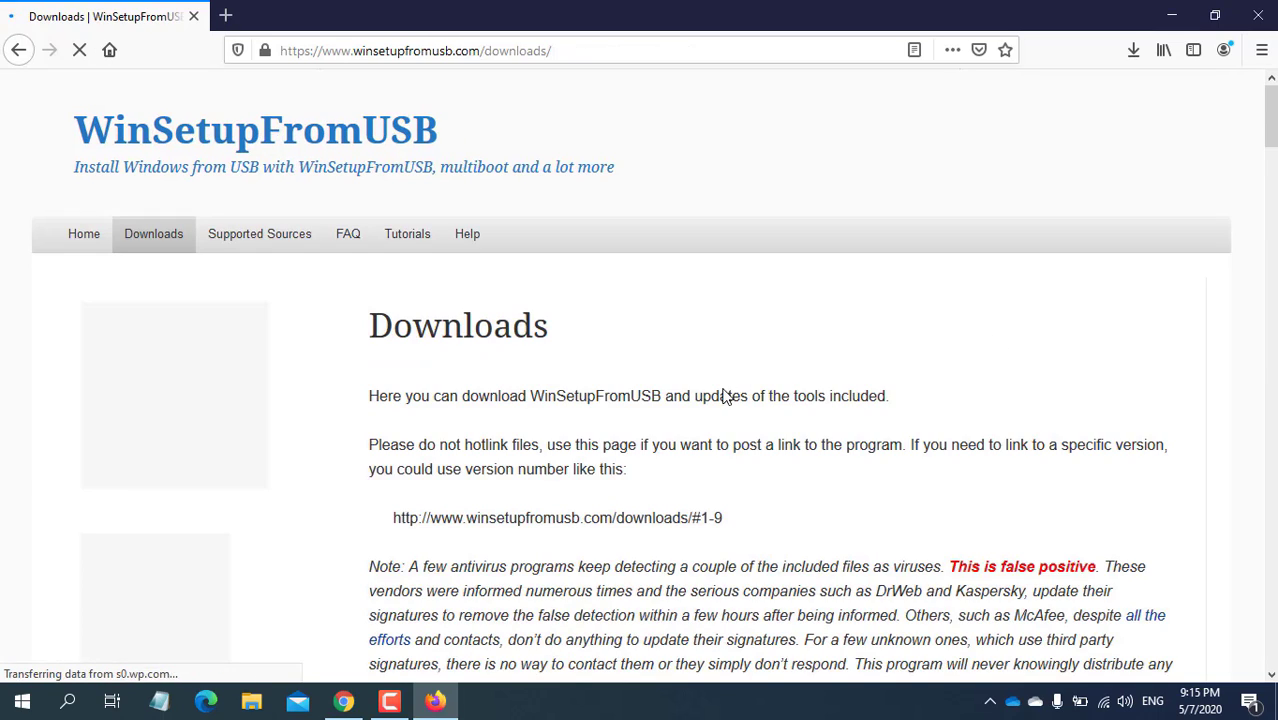
scroll(712, 410, down, 10)
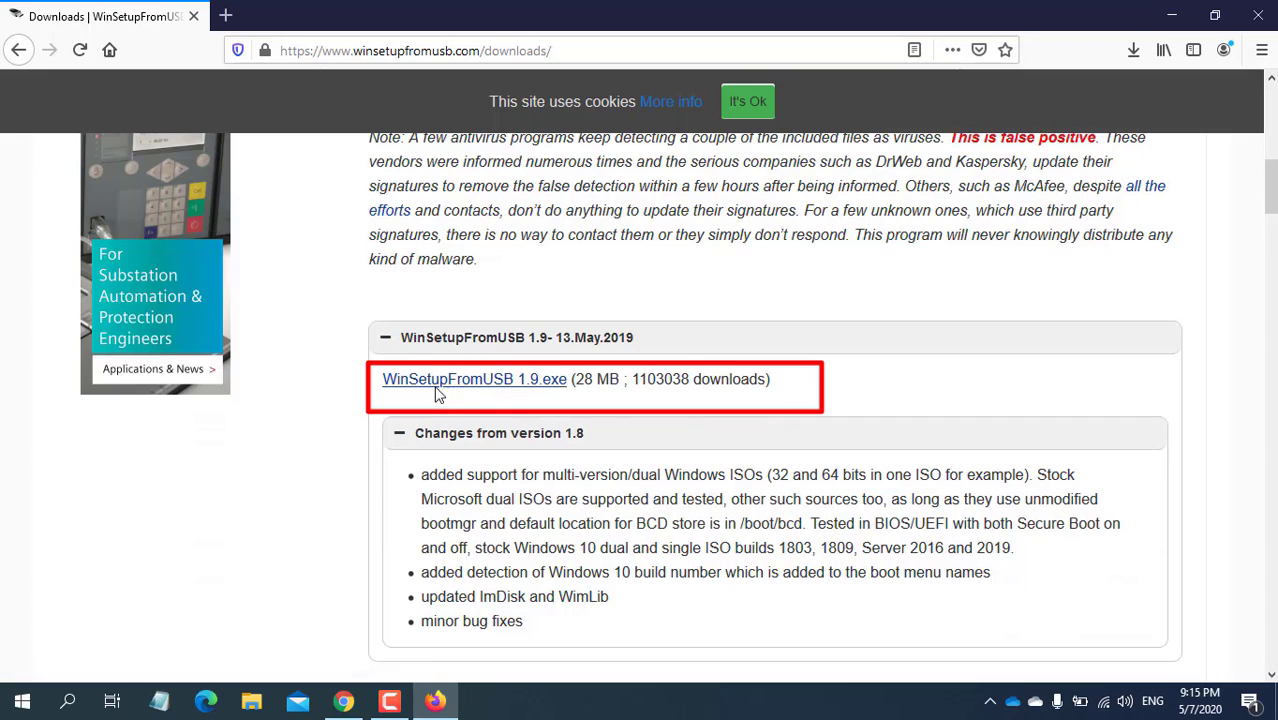
click(490, 385)
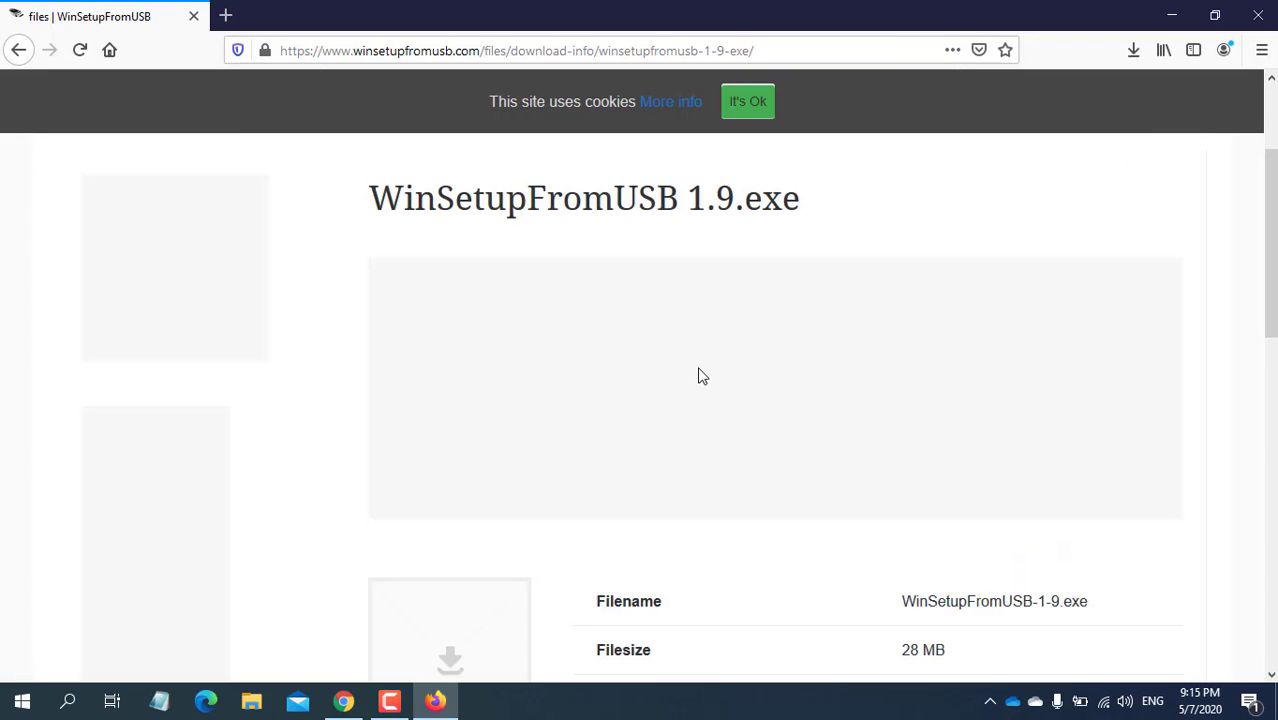
Request the WinSetupFromUSB 1.9 download, cancel it as already existing, and open File Explorer
scroll(700, 376, down, 3)
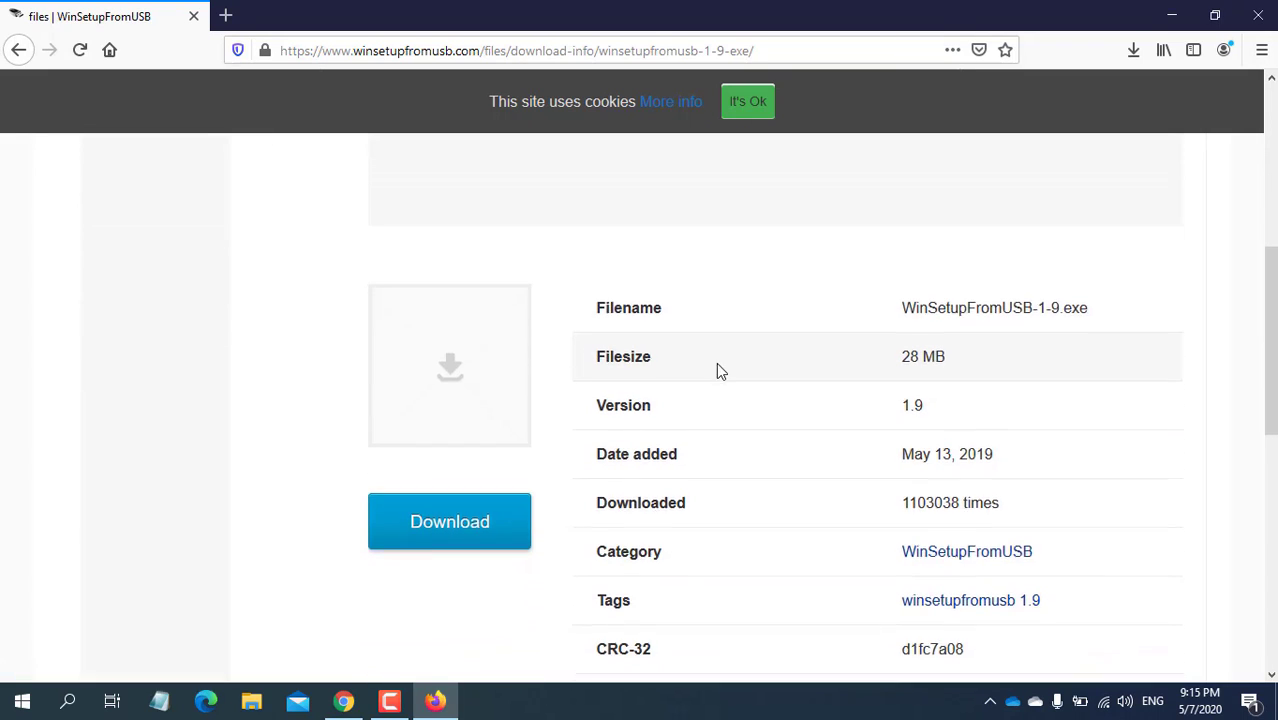
scroll(715, 370, down, 2)
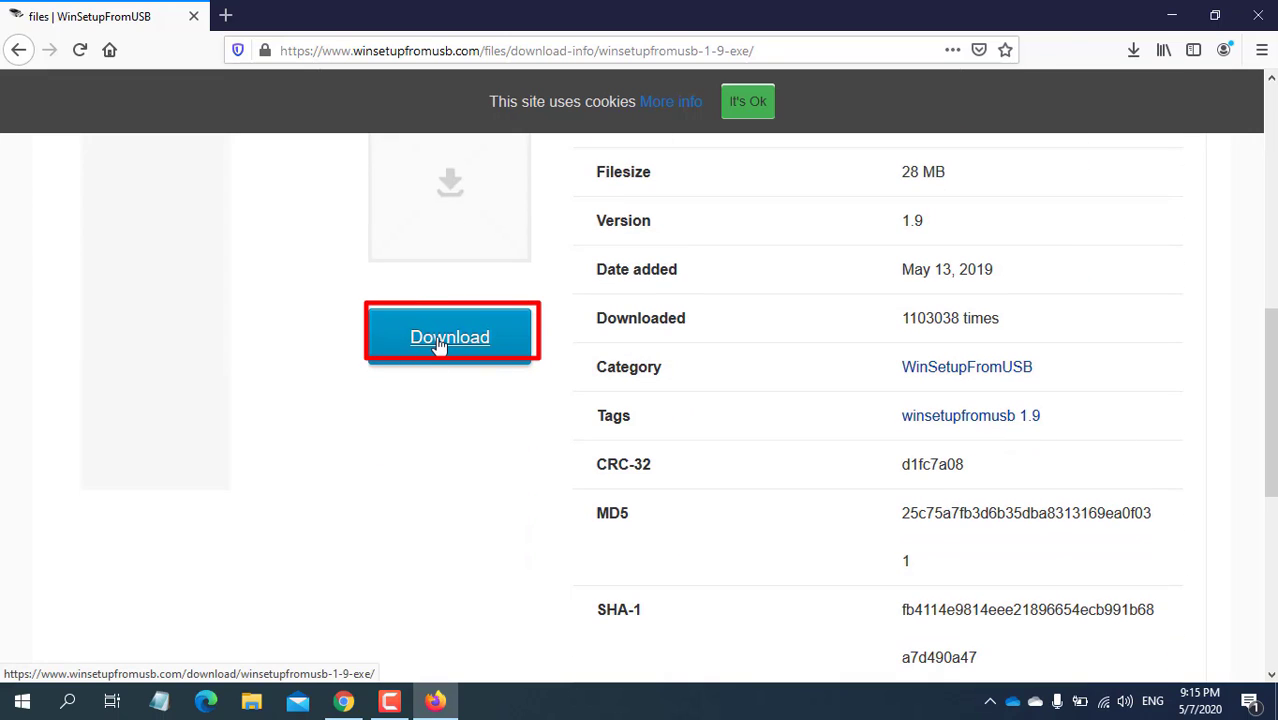
click(440, 345)
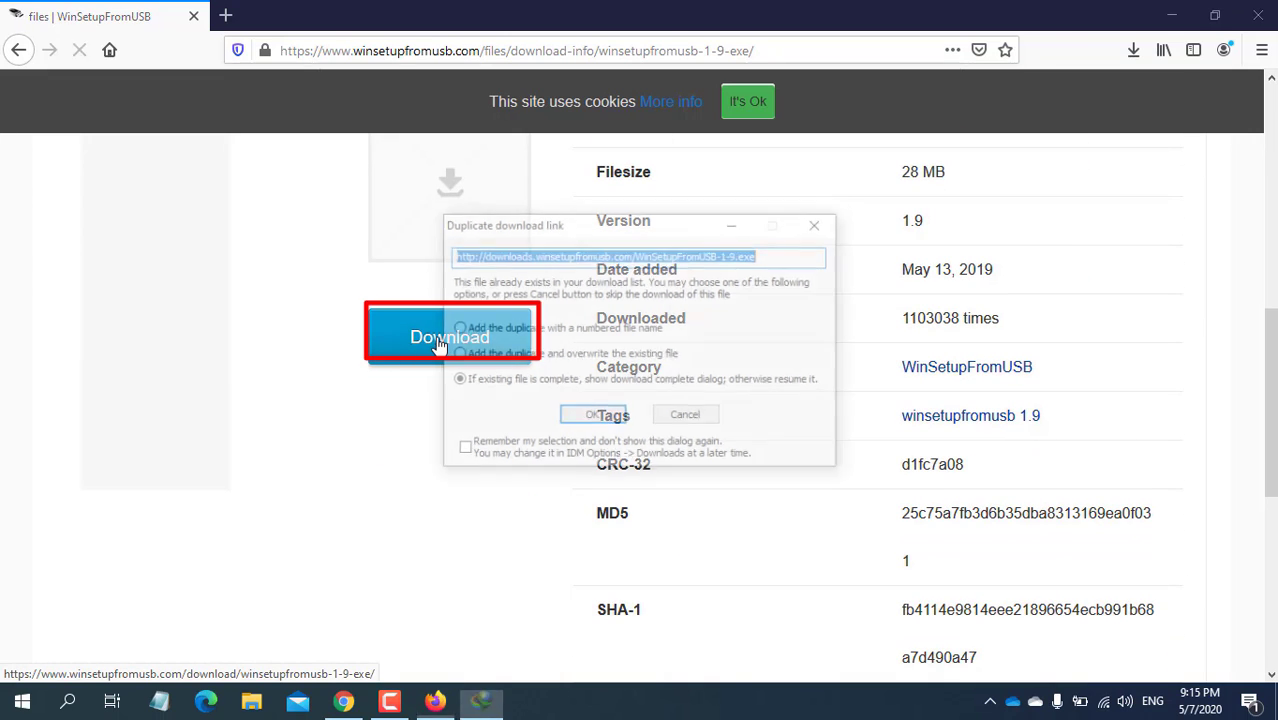
click(690, 418)
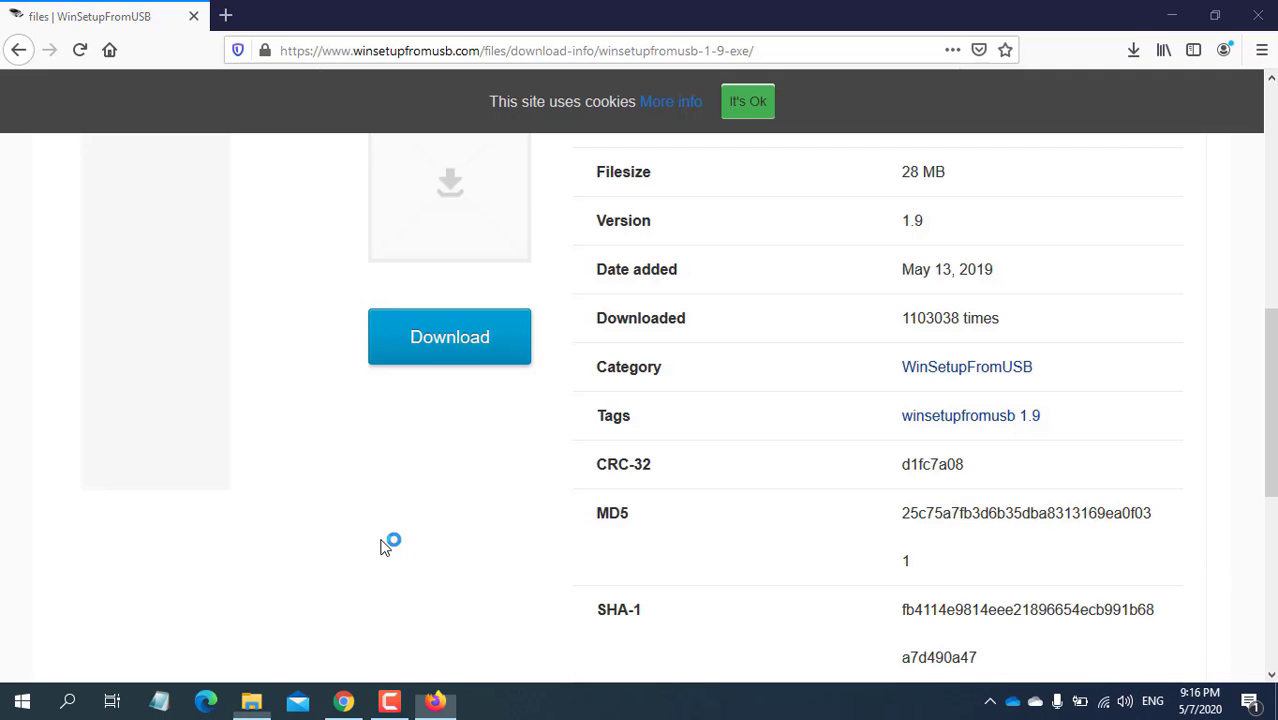
key(super+e)
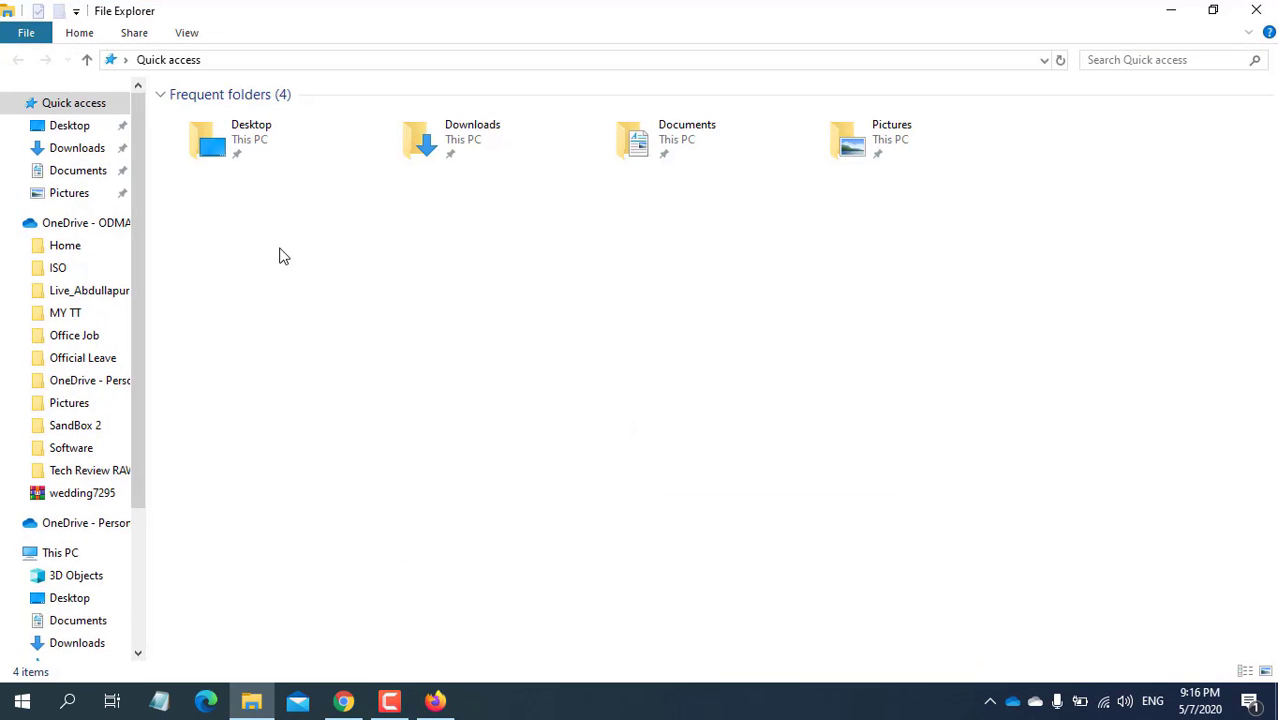
Extract the WinSetupFromUSB-1-9 self-extracting archive into Downloads\Programs and clear the selection
click(77, 148)
double_click(271, 182)
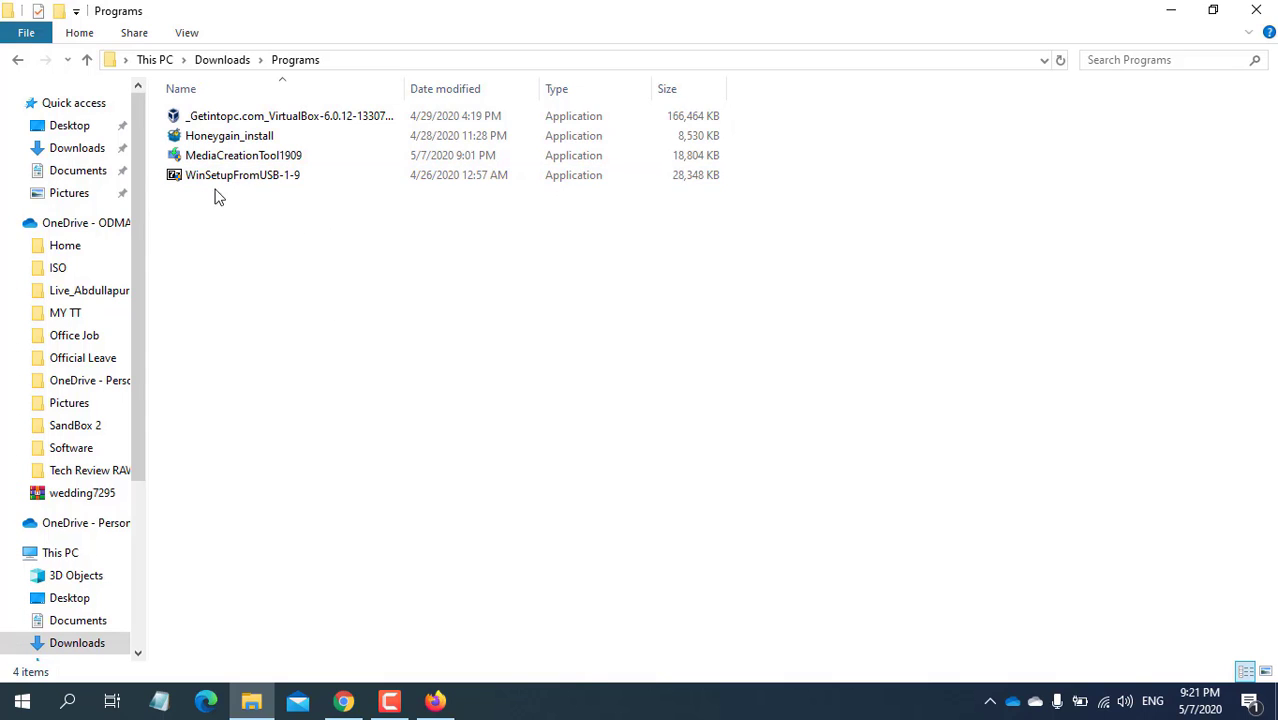
double_click(267, 184)
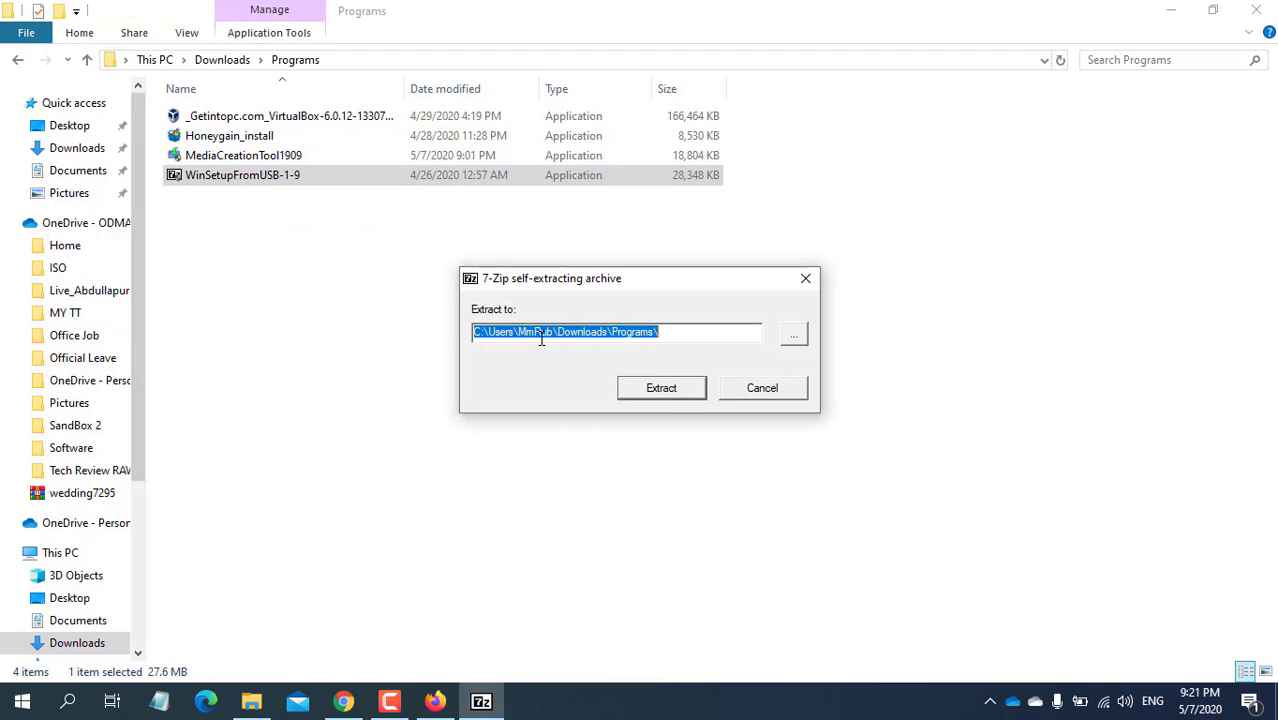
click(662, 390)
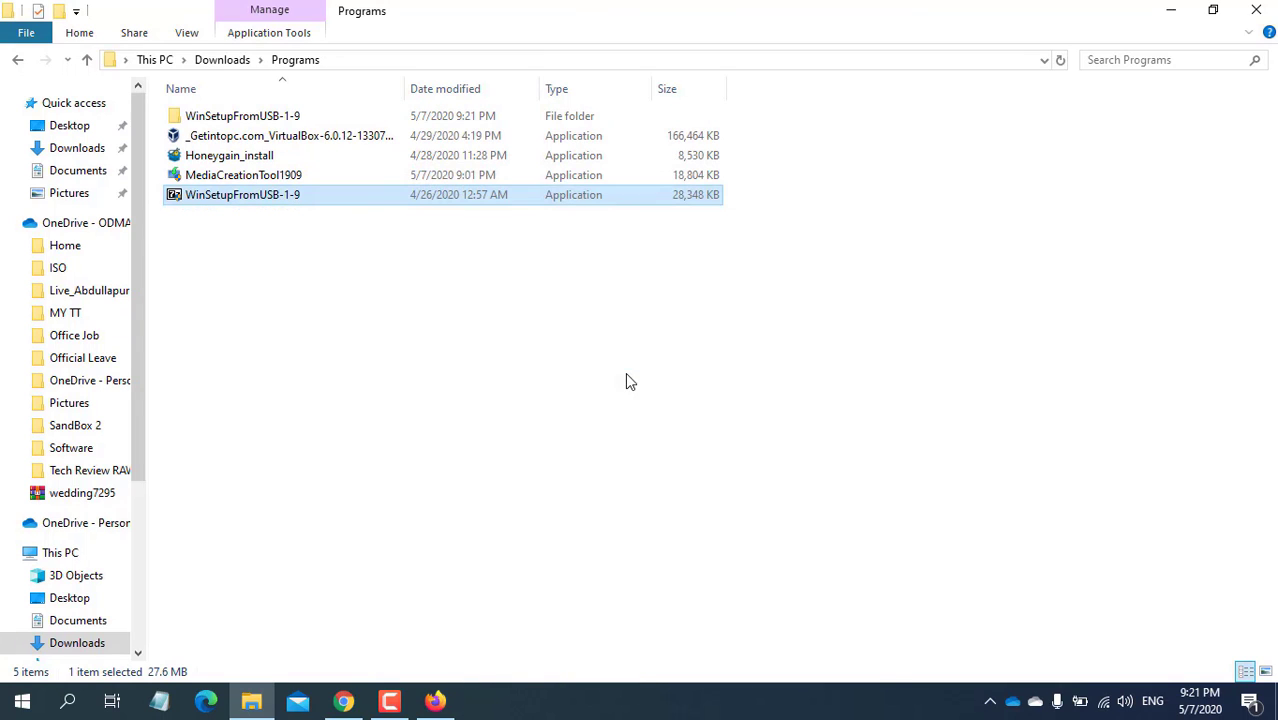
click(358, 271)
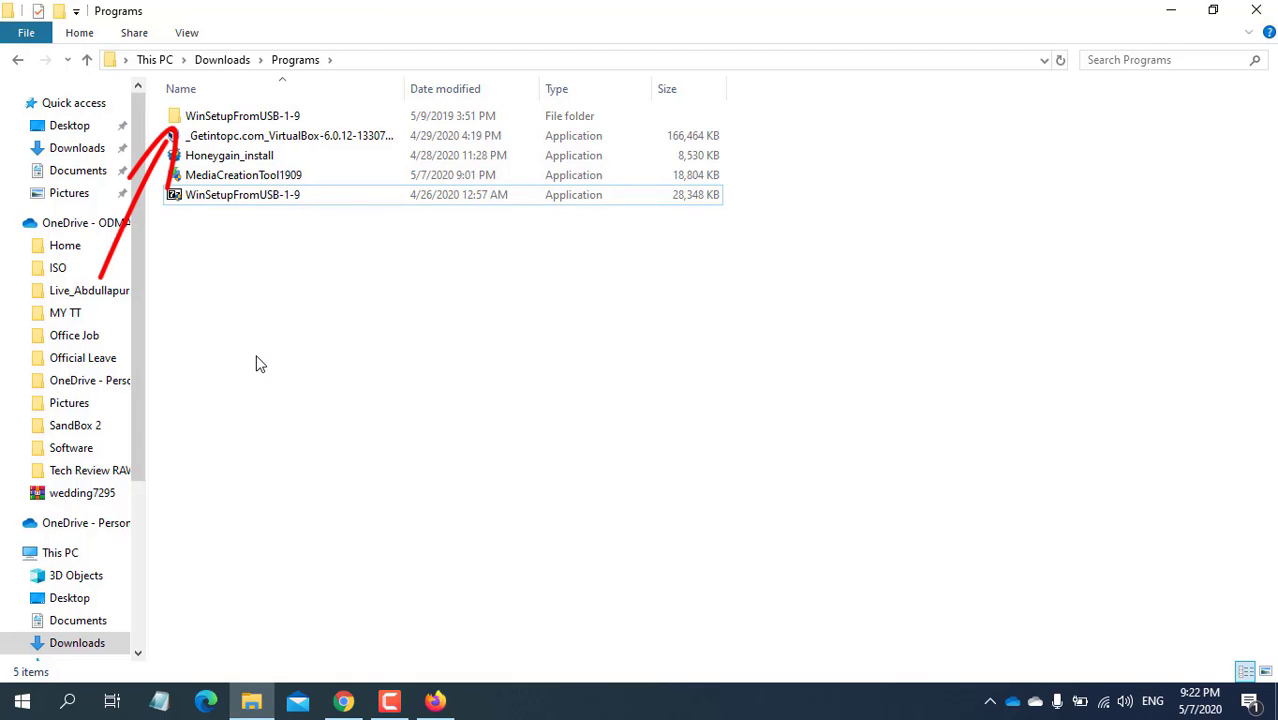
Open the WinSetupFromUSB-1-9 folder and select the WinSetupFromUSB_1-9_x64 application
double_click(228, 117)
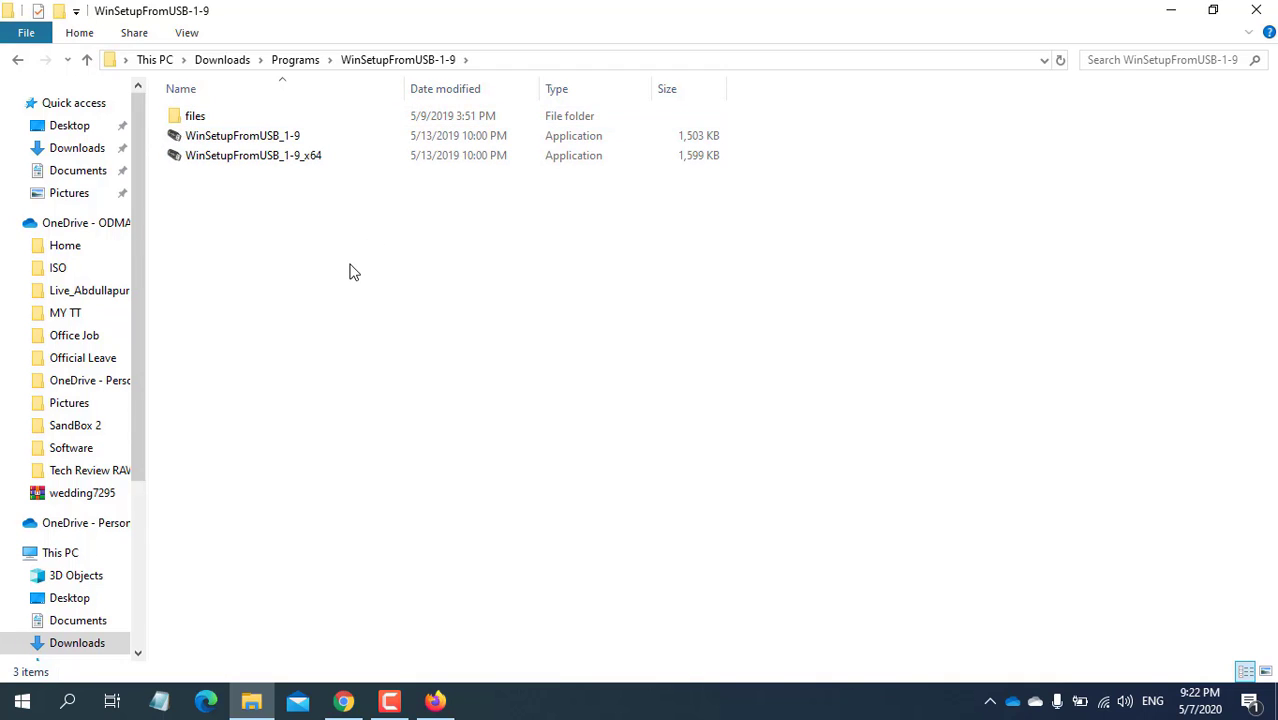
click(239, 160)
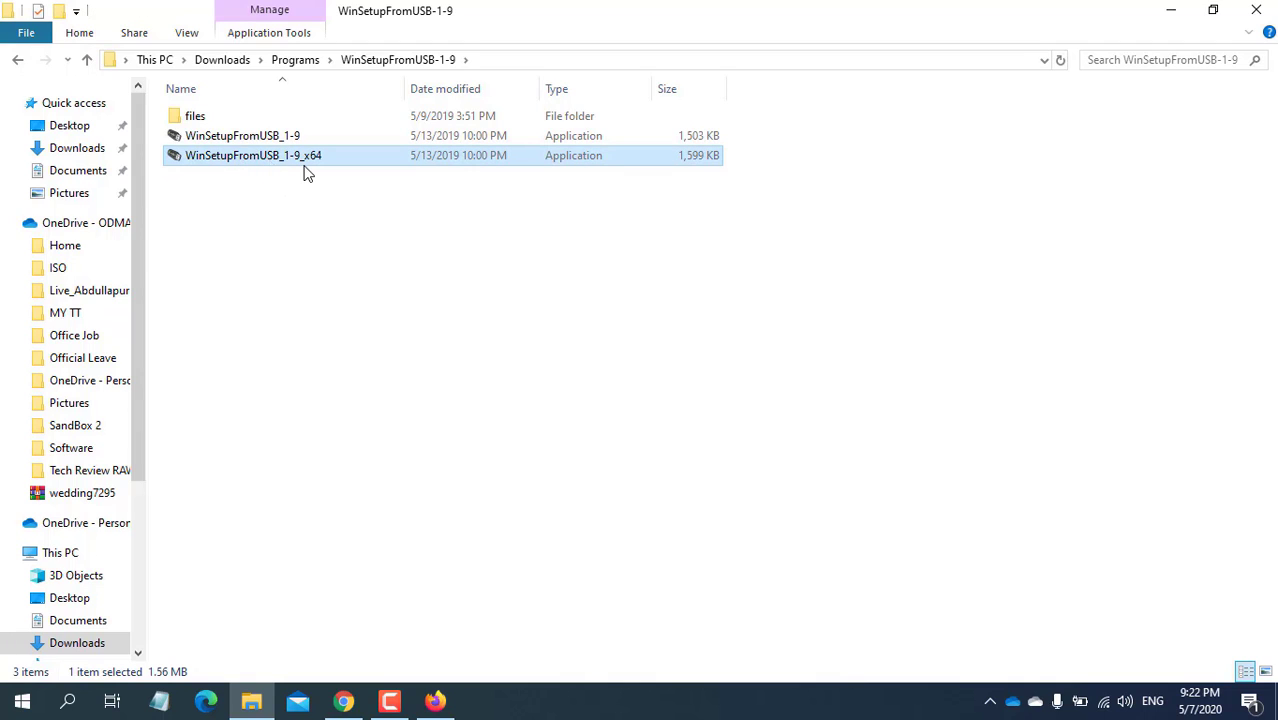
mouse_move(305, 172)
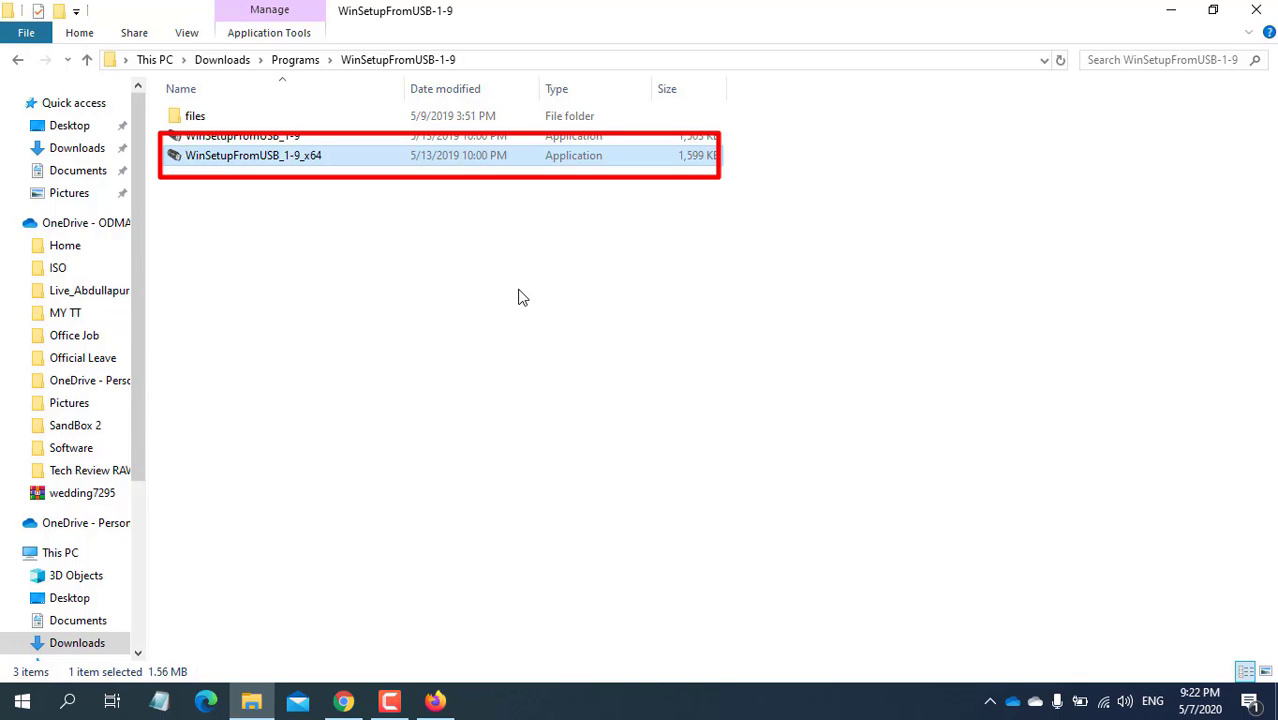
Launch 64-bit WinSetupFromUSB, reposition its window, and bring up RMPrepUSB
key(Return)
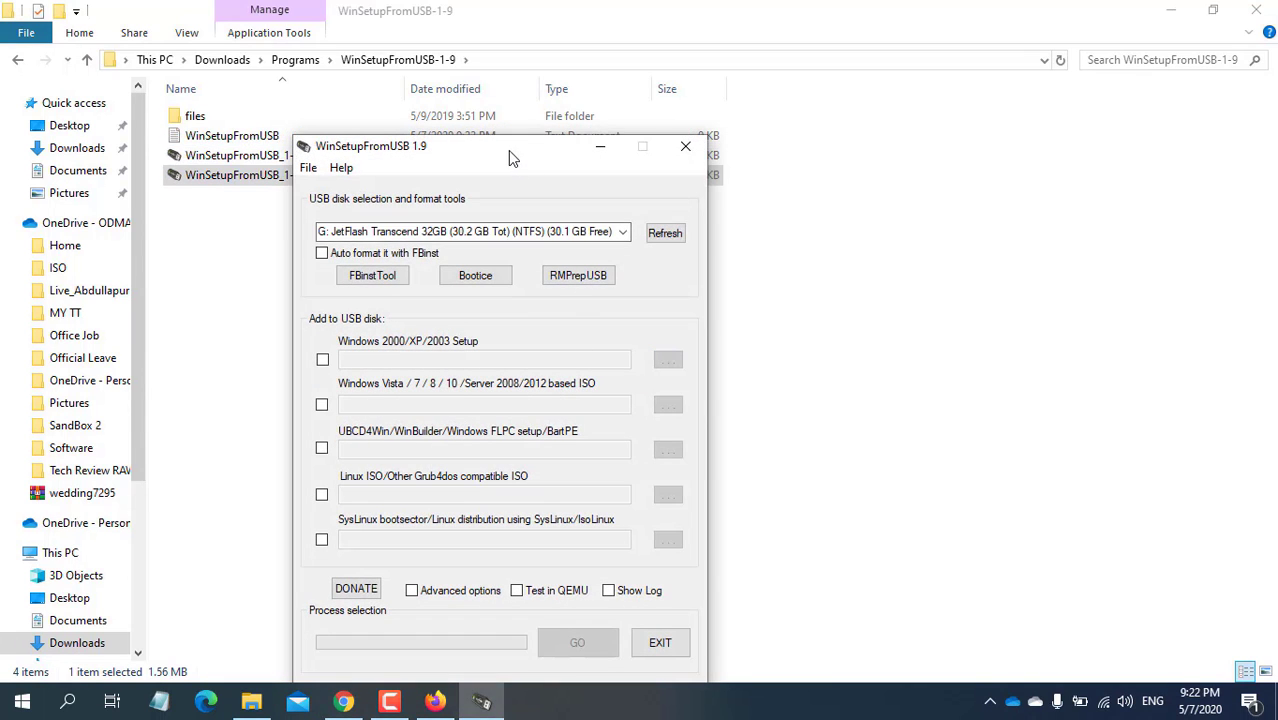
drag(507, 150, 588, 62)
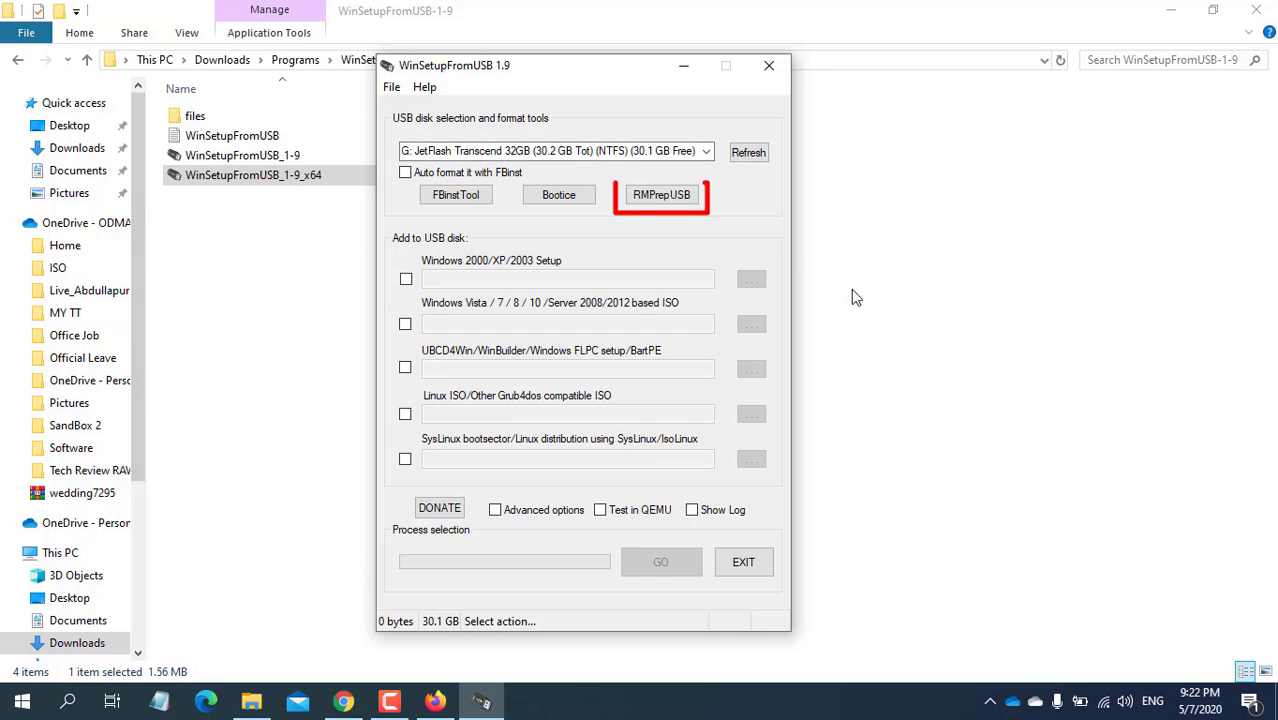
click(662, 199)
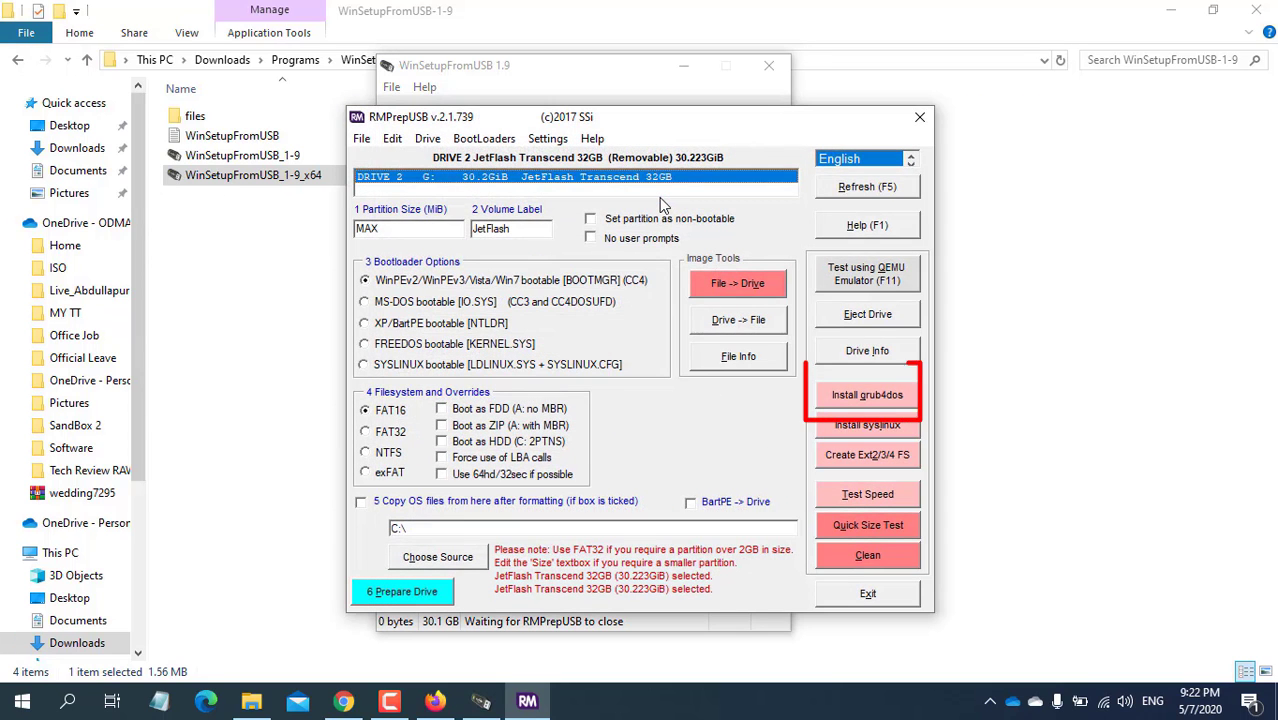
Install grub4dos to the JetFlash drive's MBR on disk 2 and copy grldr to G:
click(867, 395)
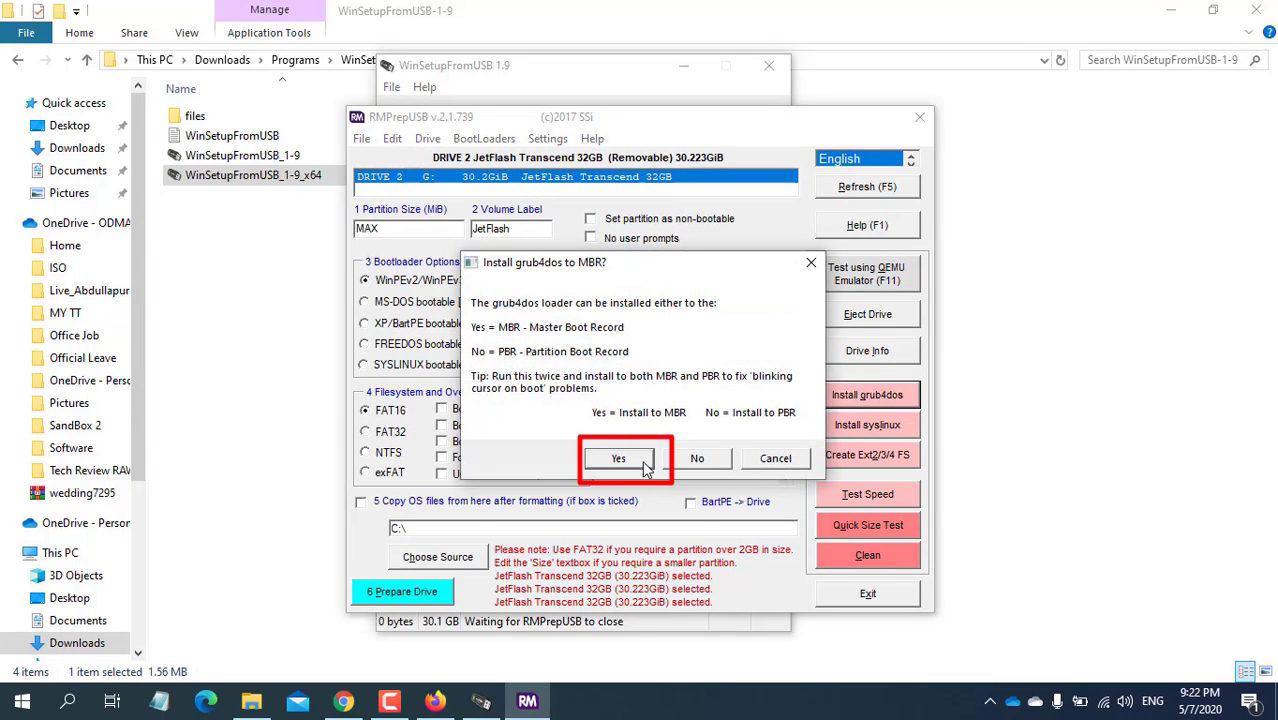
click(644, 464)
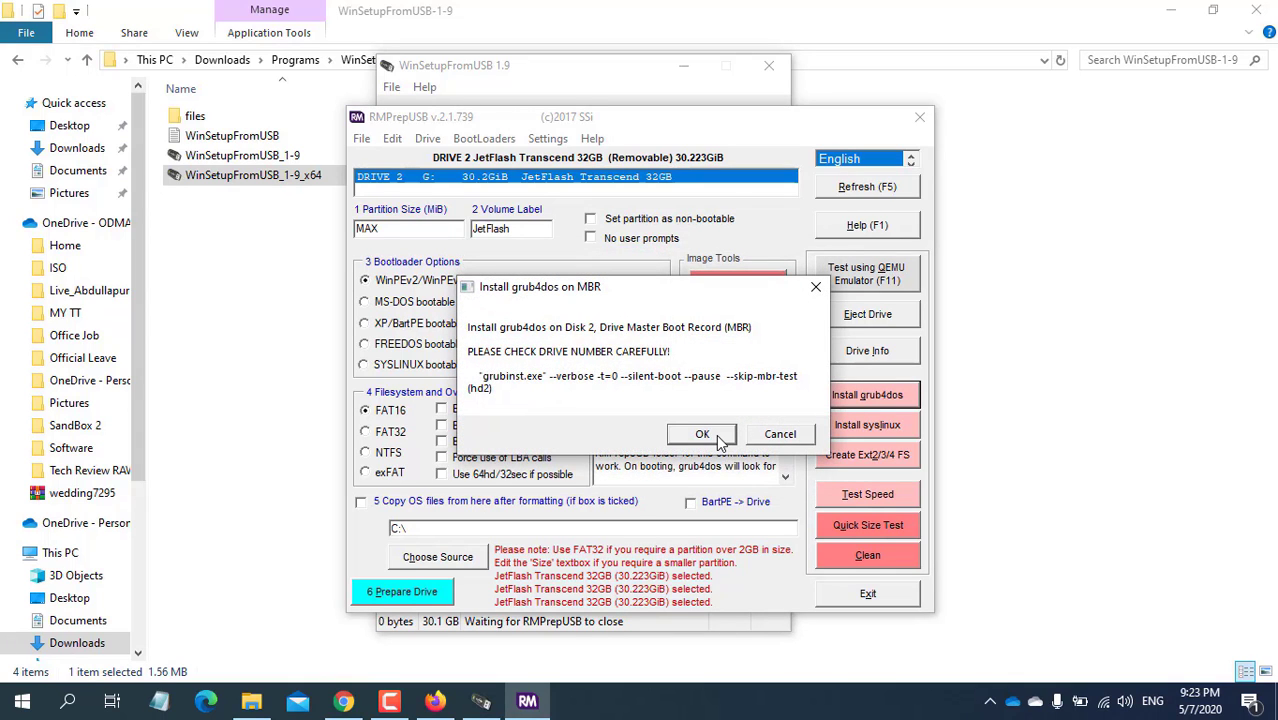
click(703, 435)
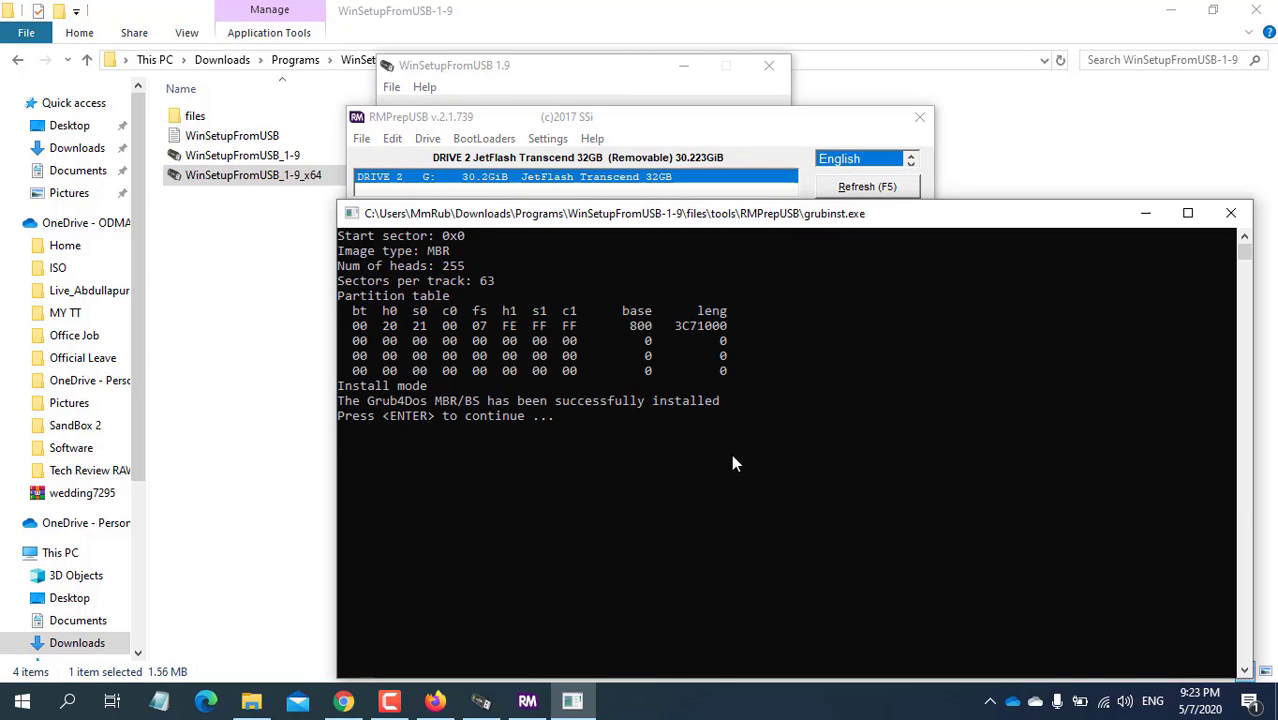
key(Return)
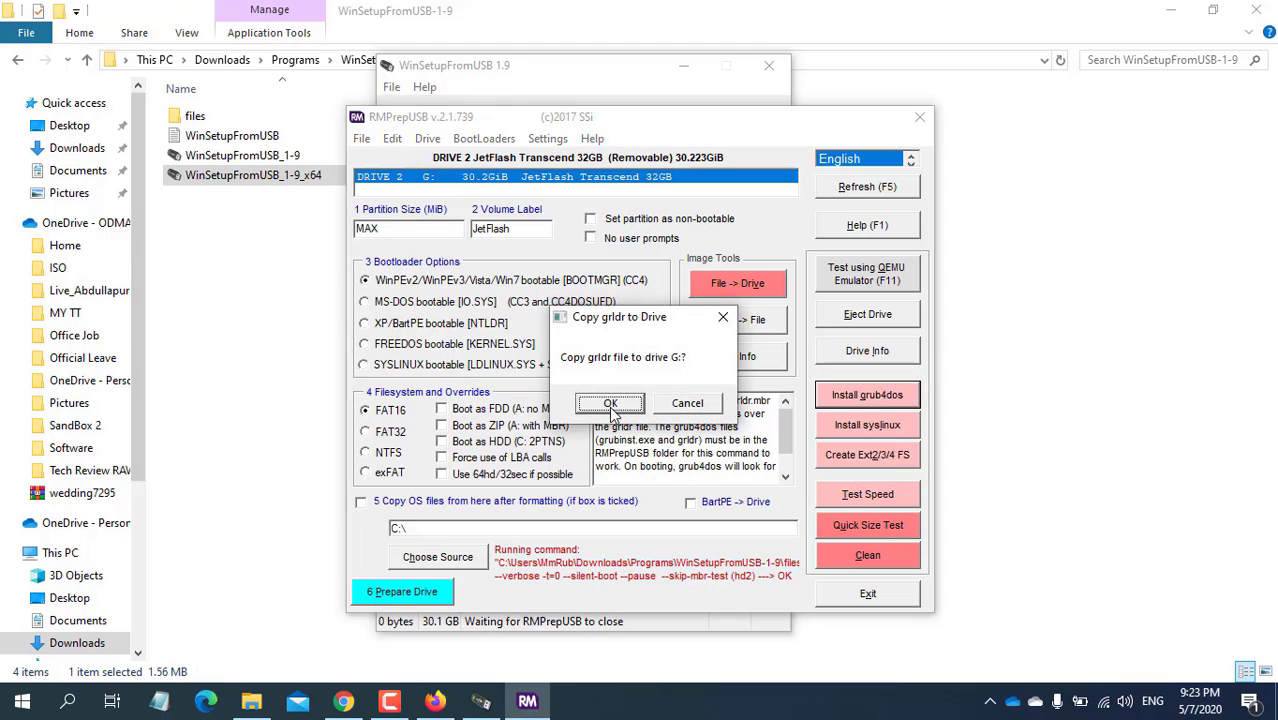
click(612, 404)
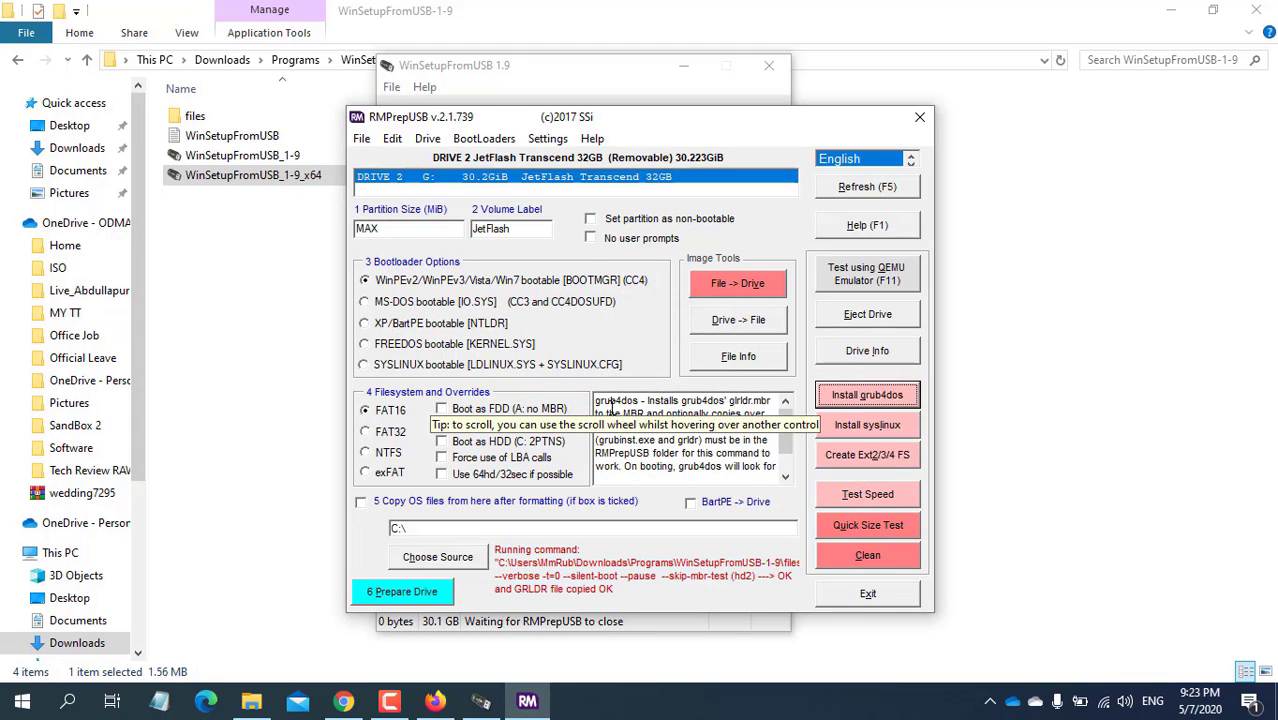
Leave RMPrepUSB and add the Windows 10.iso from the Desktop as the Vista/7/8/10 source
click(876, 594)
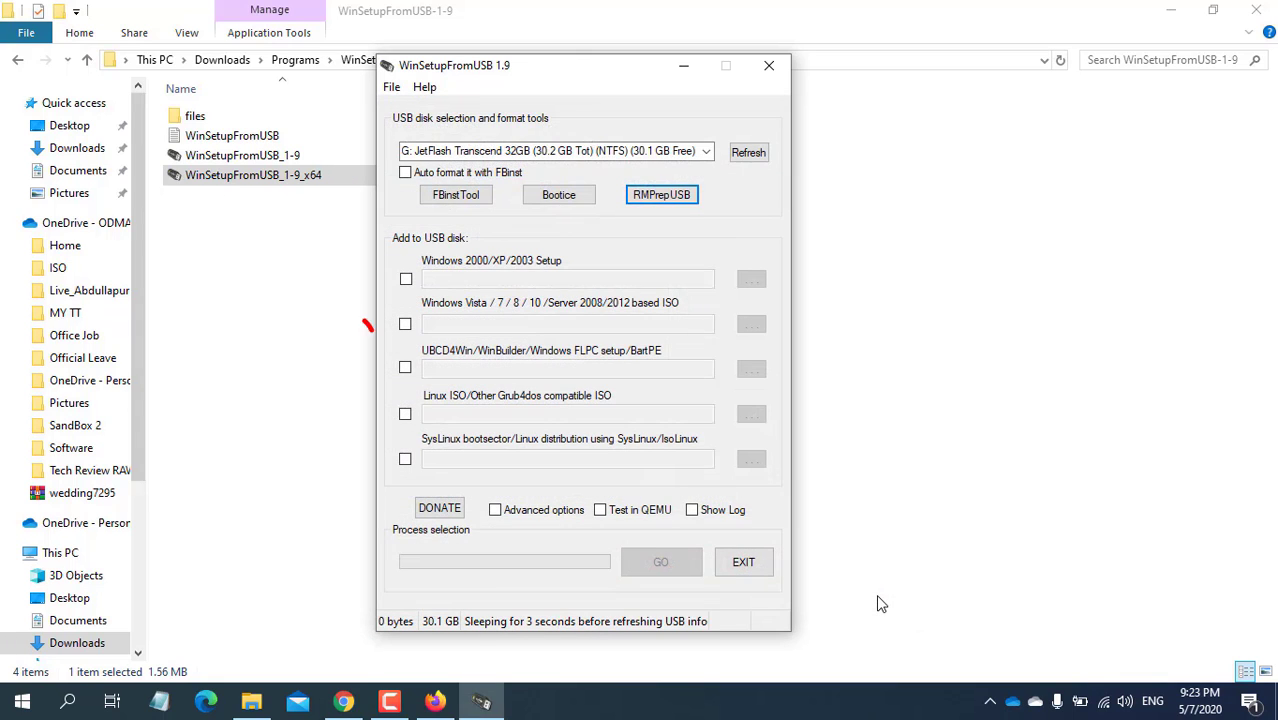
click(405, 325)
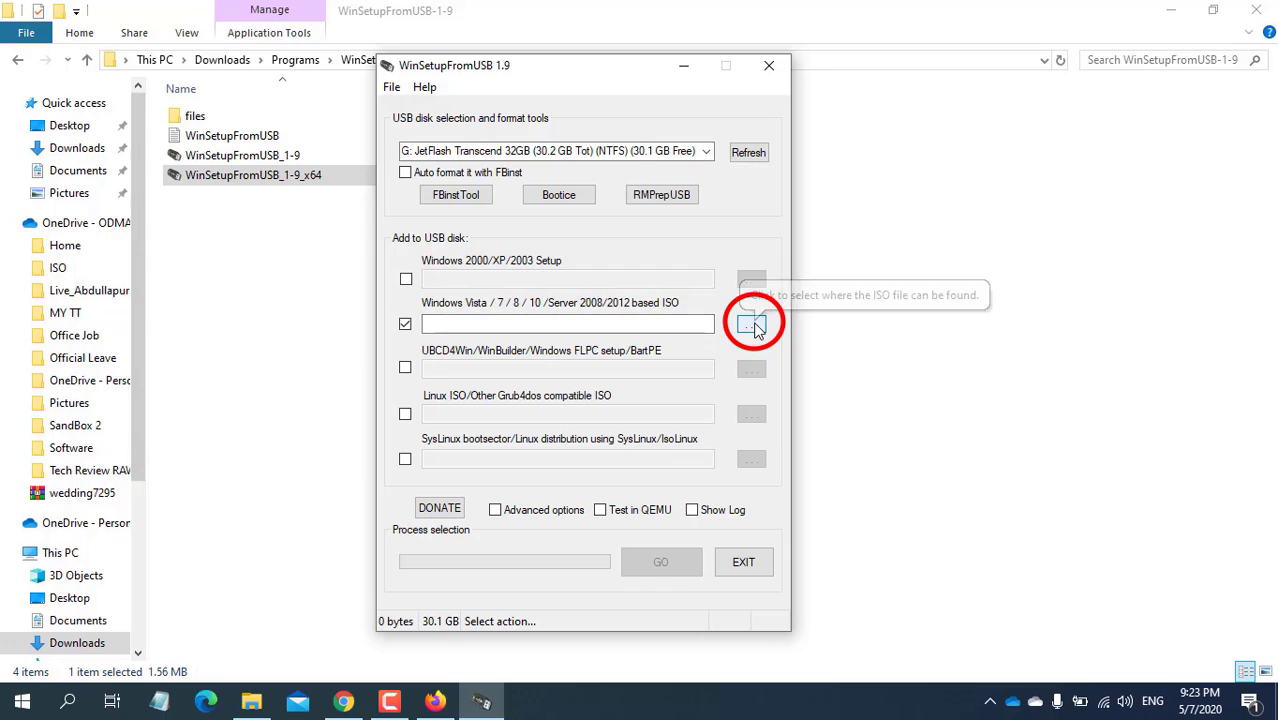
click(752, 325)
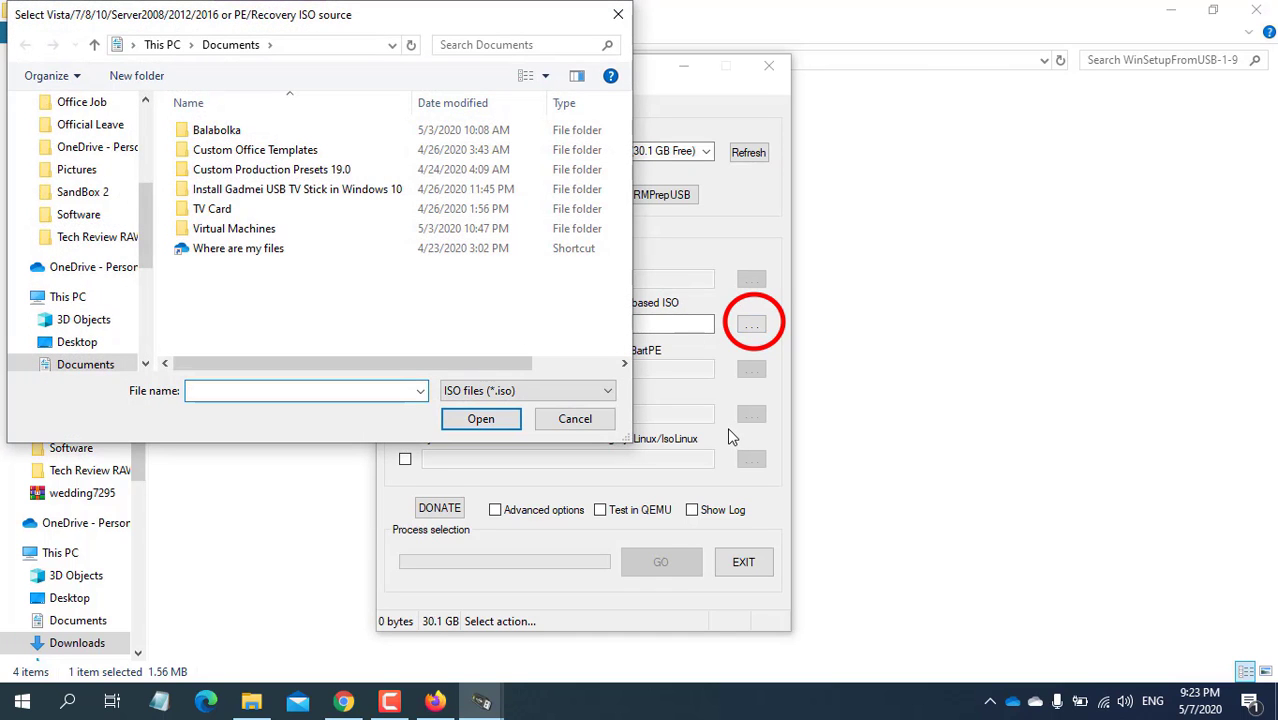
click(88, 343)
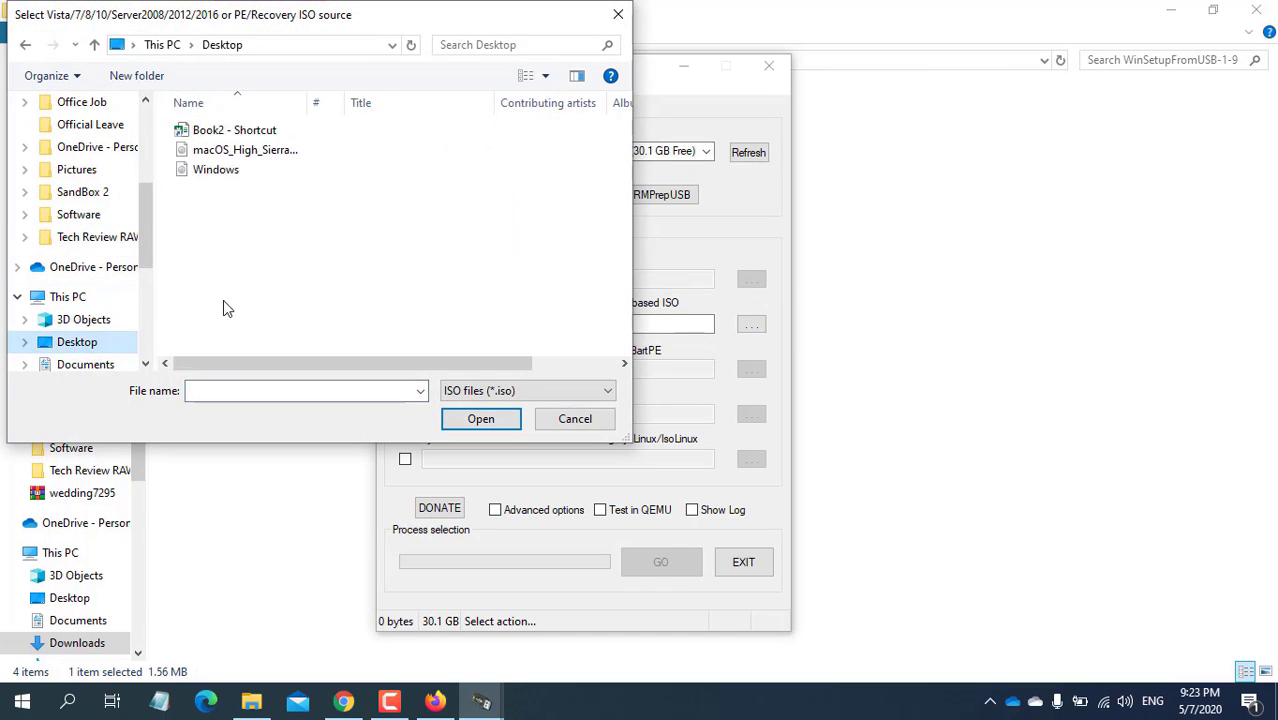
click(240, 172)
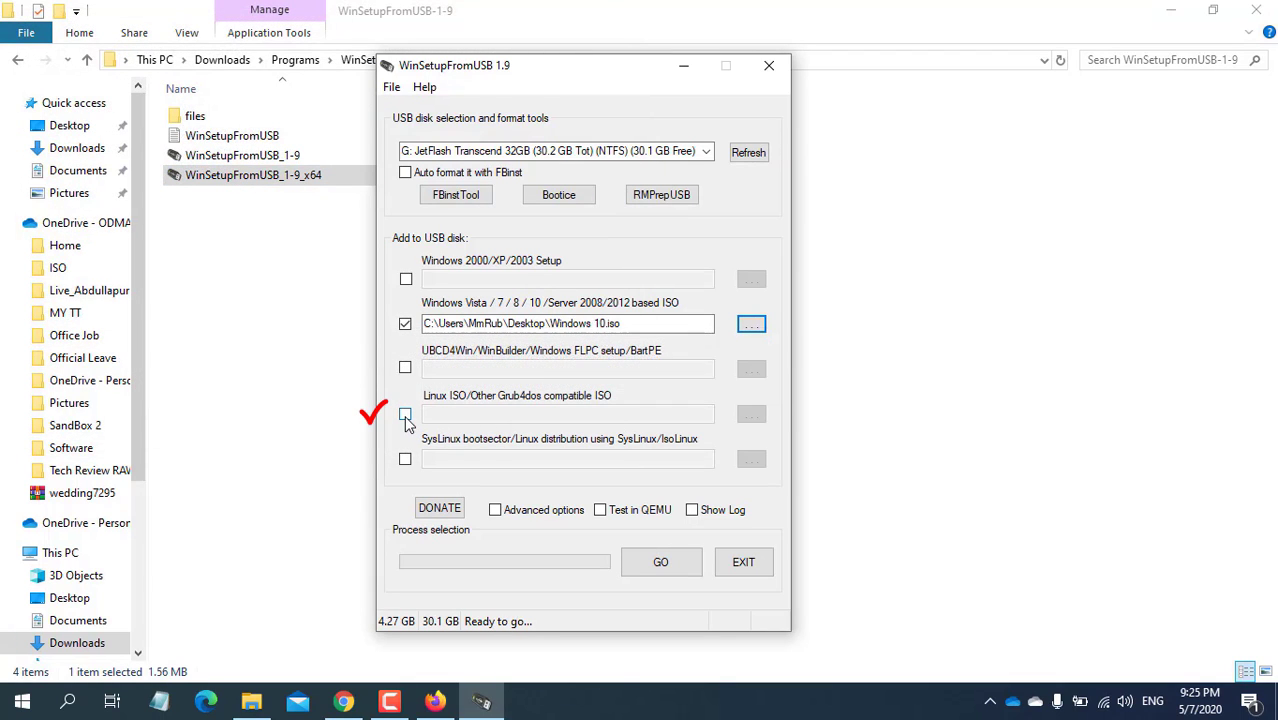
Enable the Linux ISO option and select F:\ISO\ubuntu-15_10-desktop-amd64.iso
click(405, 414)
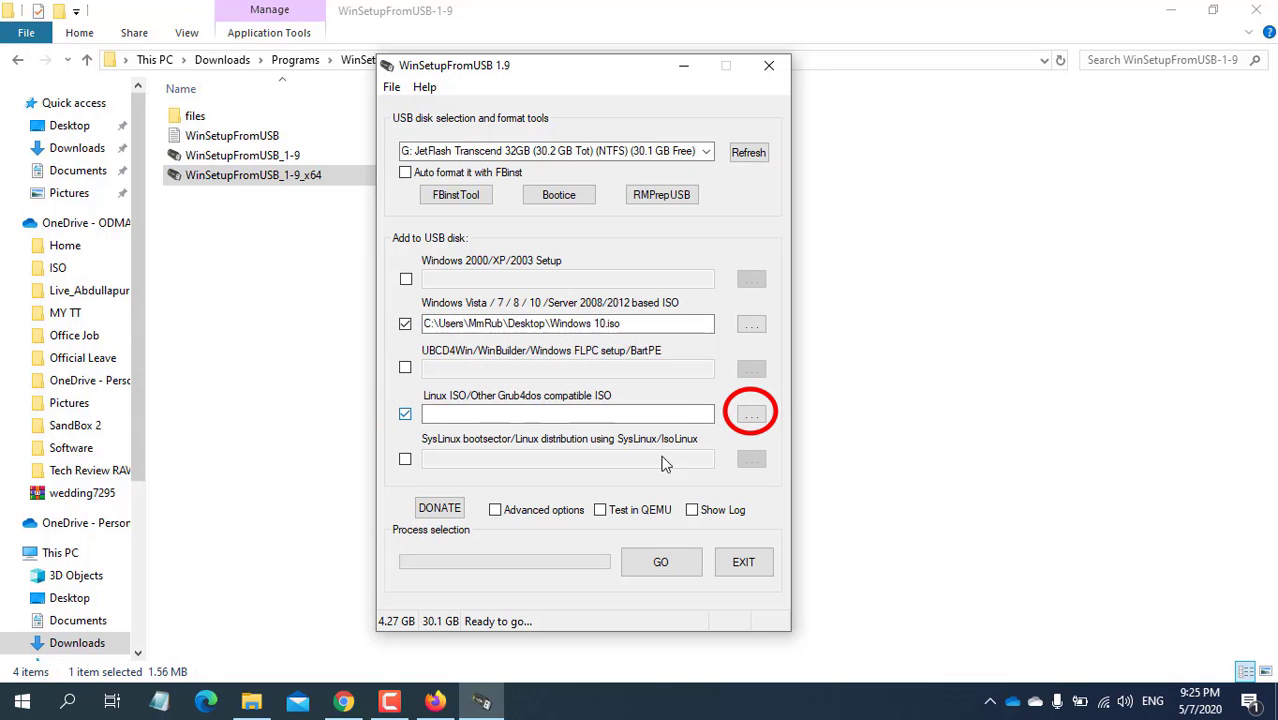
click(751, 416)
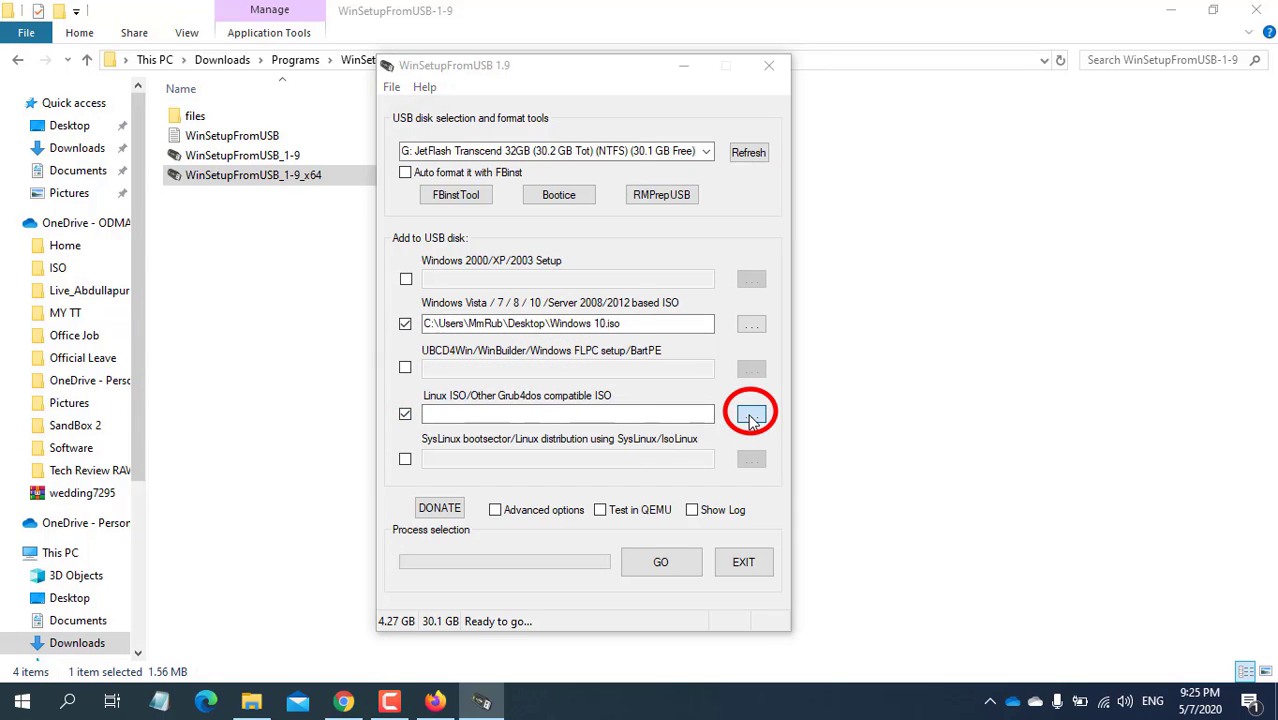
scroll(77, 305, down, 3)
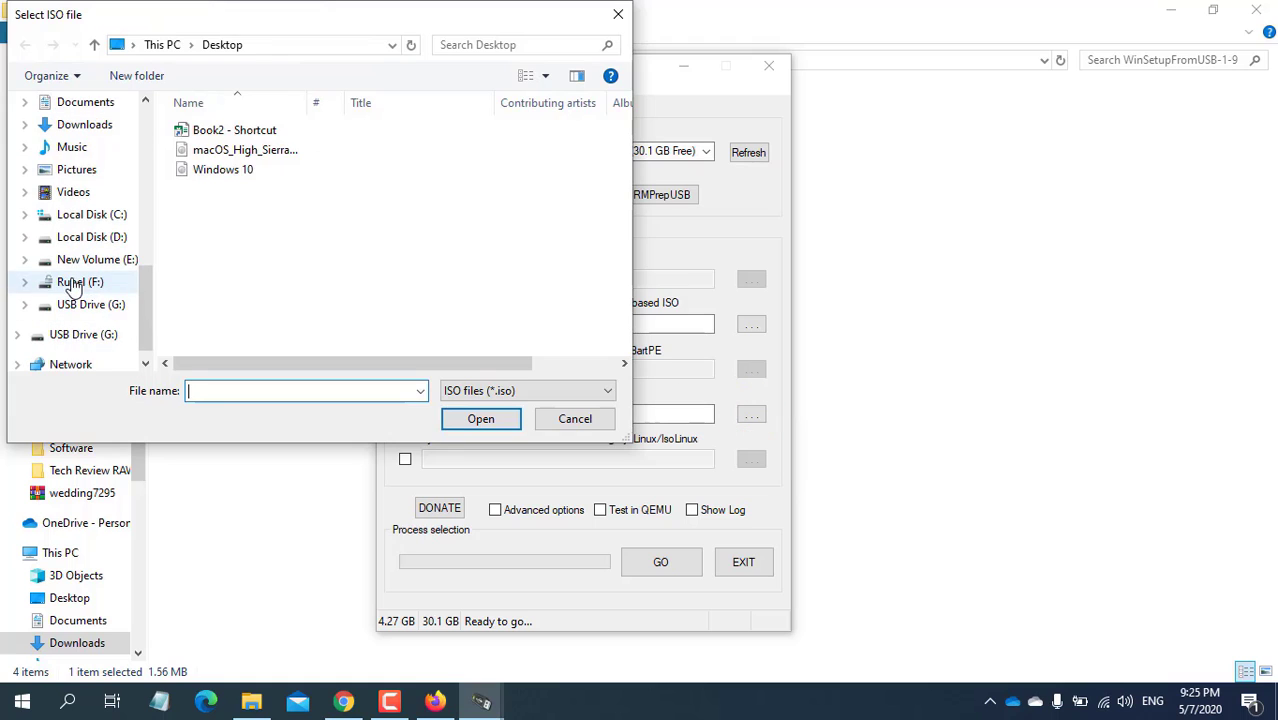
click(79, 281)
double_click(210, 150)
scroll(262, 230, down, 4)
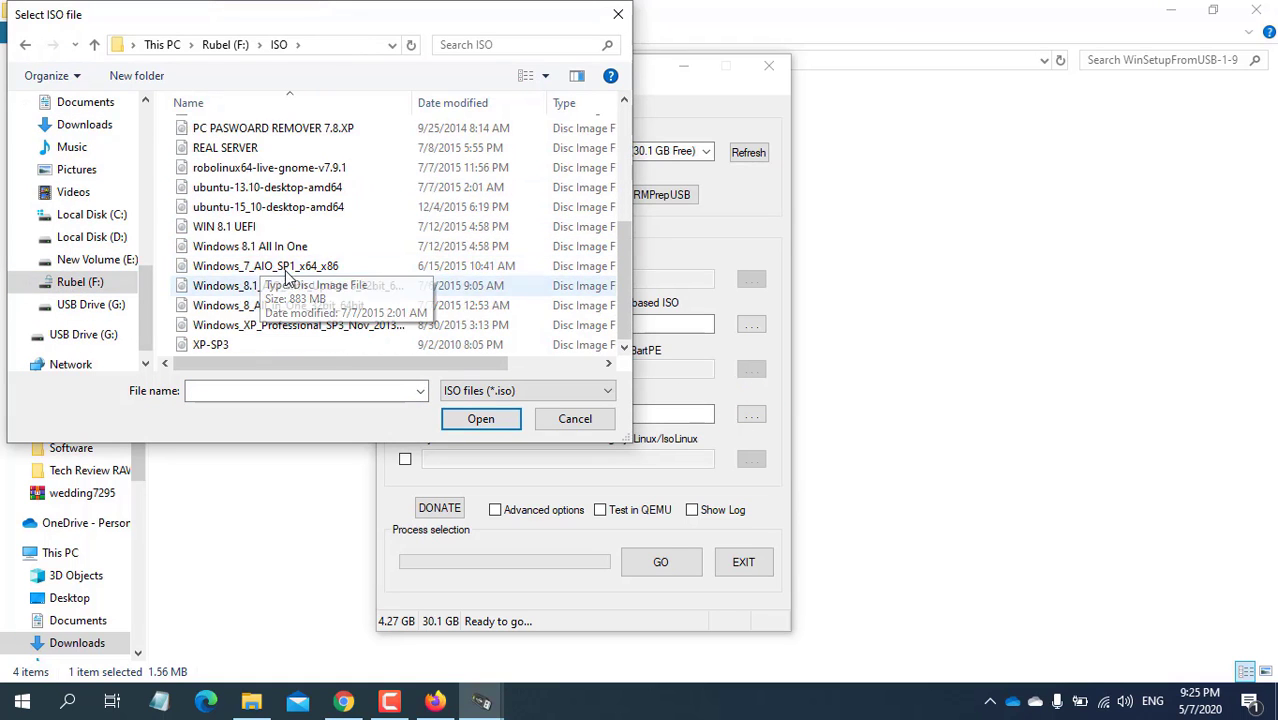
double_click(270, 207)
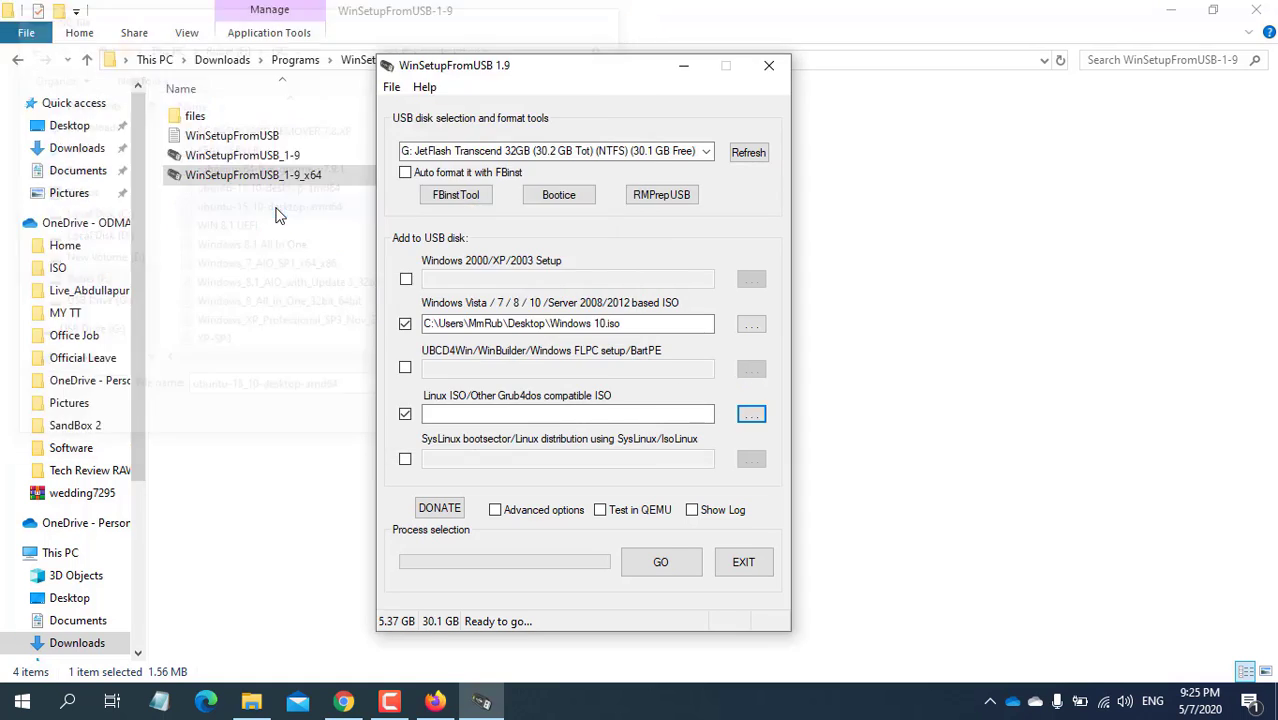
Keep the default boot menu name and start writing both ISOs to the USB drive
click(419, 533)
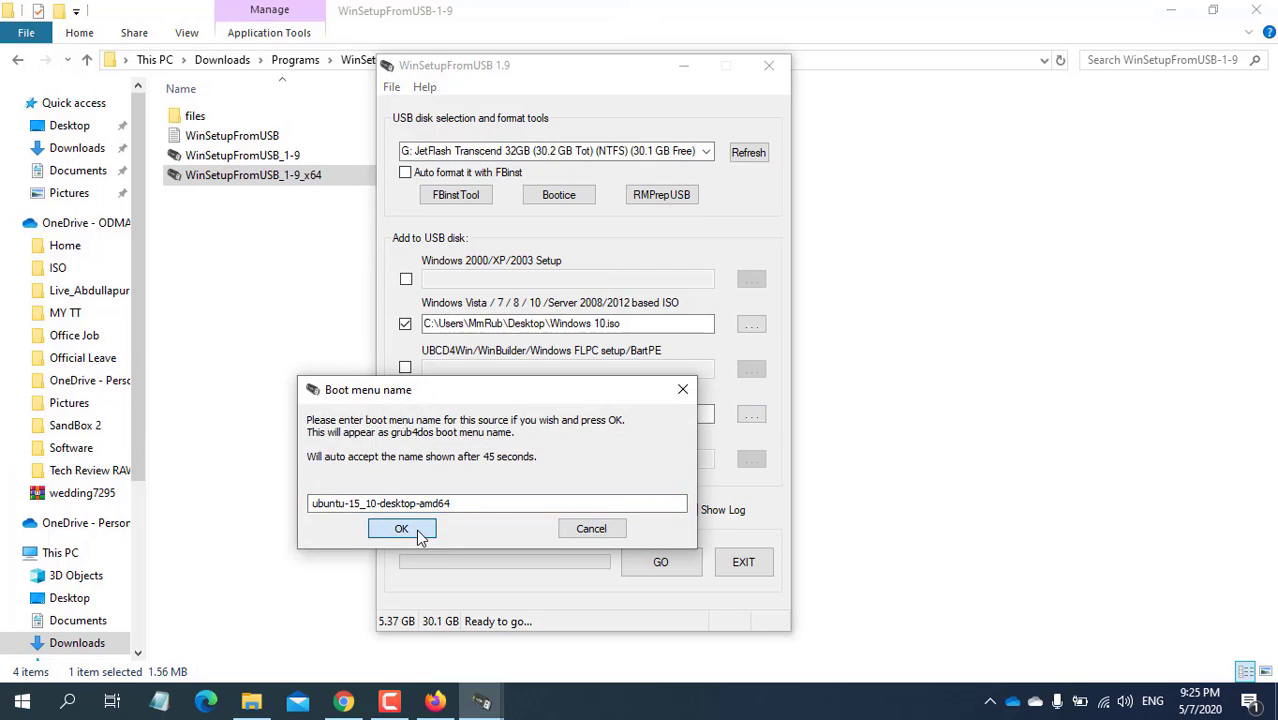
click(660, 565)
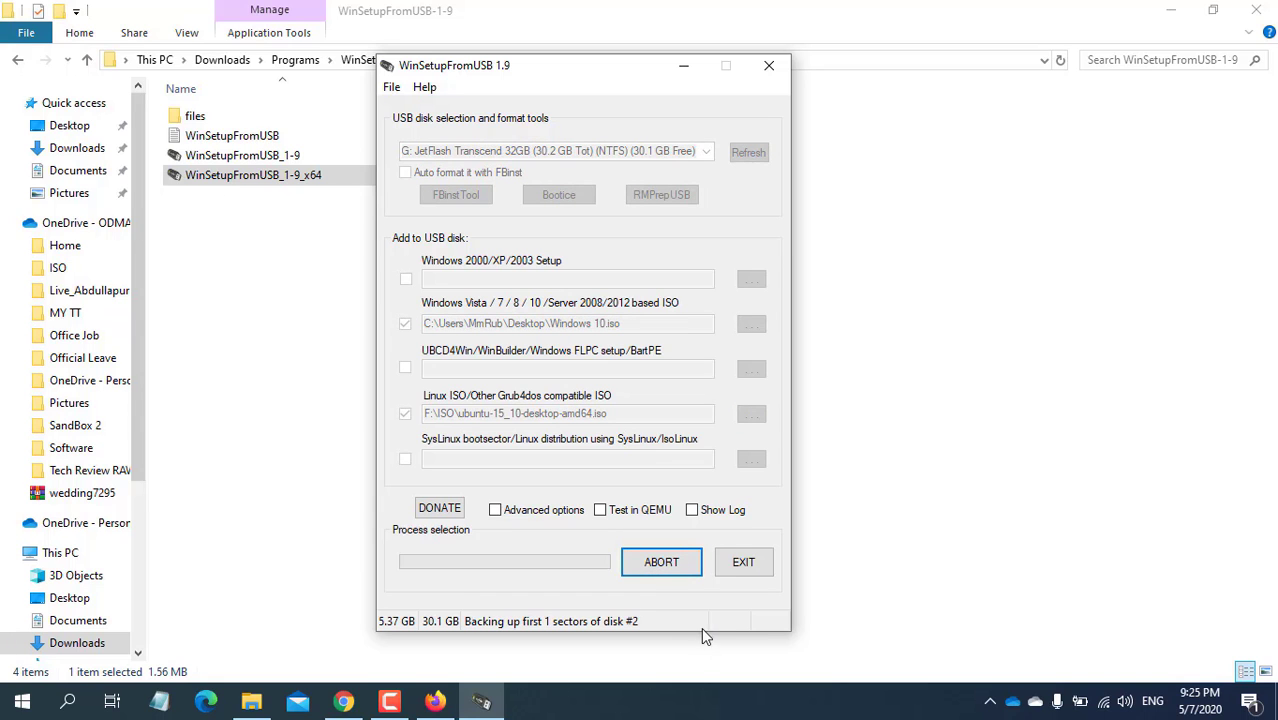